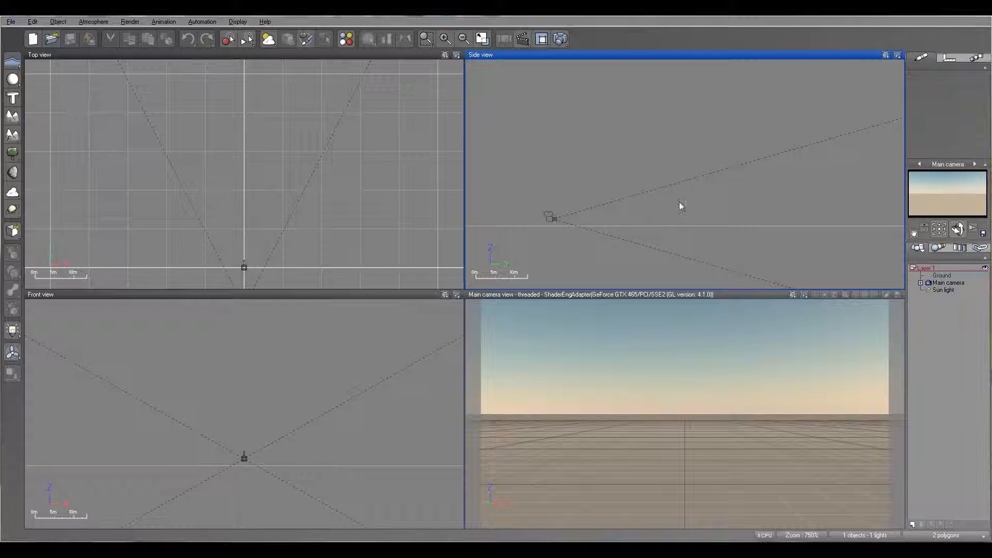
Add a rock on the ground and move it sideways onto the main camera's centre line.
{"action": "right_click_drag", "start_coordinate": [709, 192], "coordinate": [670, 208]}
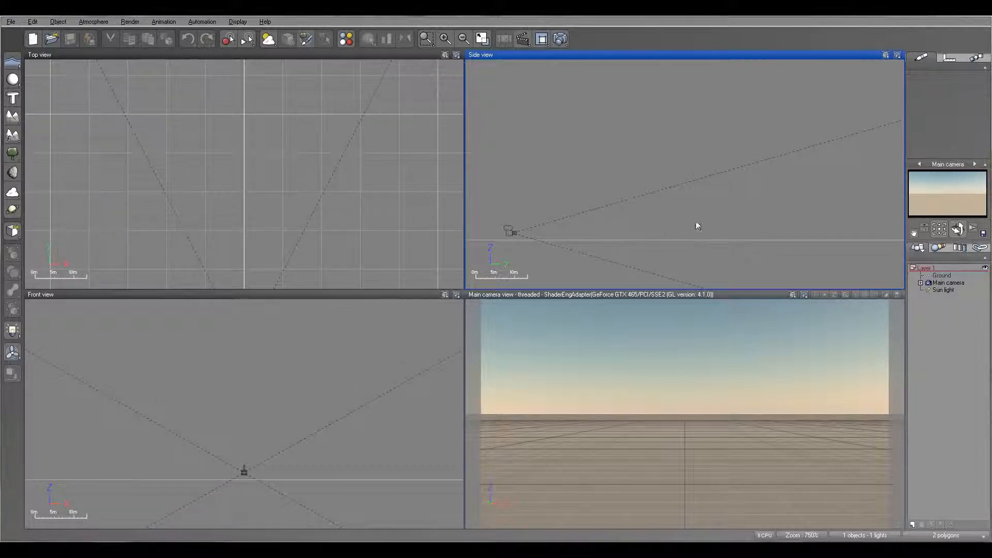
{"action": "right_click_drag", "start_coordinate": [310, 202], "coordinate": [369, 161]}
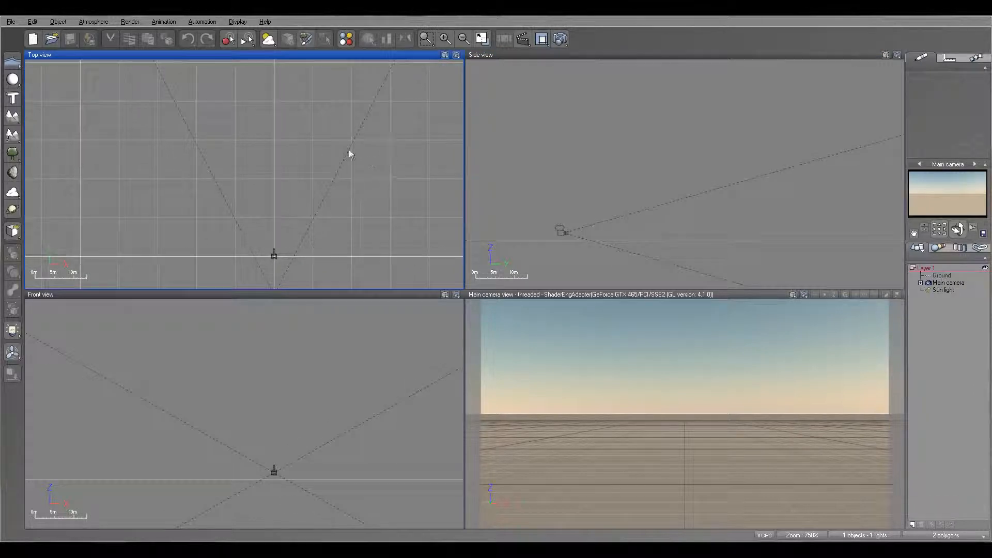
{"action": "left_click", "coordinate": [13, 172]}
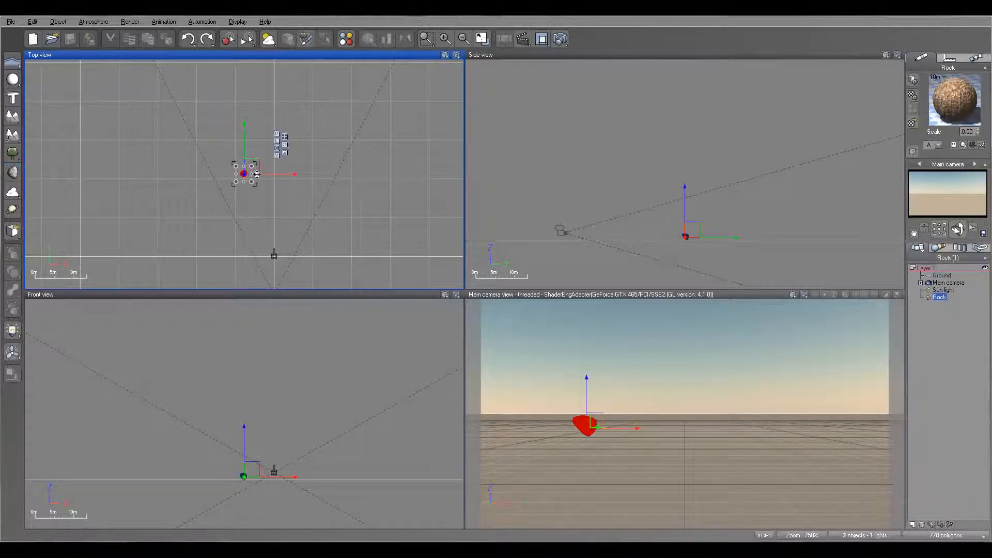
{"action": "left_click_drag", "start_coordinate": [270, 174], "coordinate": [301, 175]}
{"action": "mouse_move", "coordinate": [329, 192]}
{"action": "right_mouse_down"}
{"action": "mouse_move", "coordinate": [311, 191]}
{"action": "mouse_move", "coordinate": [320, 197]}
{"action": "right_mouse_up"}
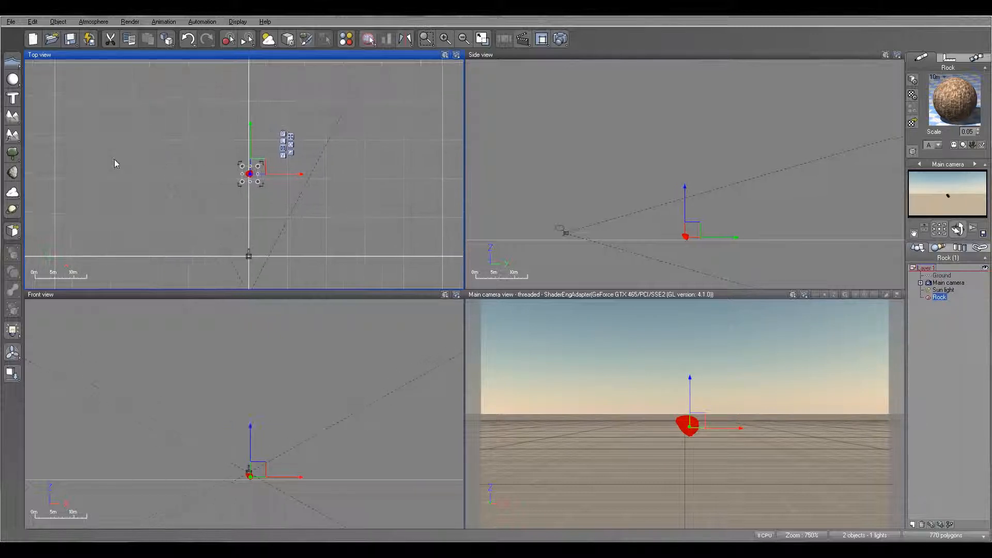
Add five more rocks and cluster them around and above the first one so that they overlap.
{"action": "left_click", "coordinate": [13, 172]}
{"action": "scroll", "coordinate": [242, 179], "scroll_direction": "up", "scroll_amount": 4}
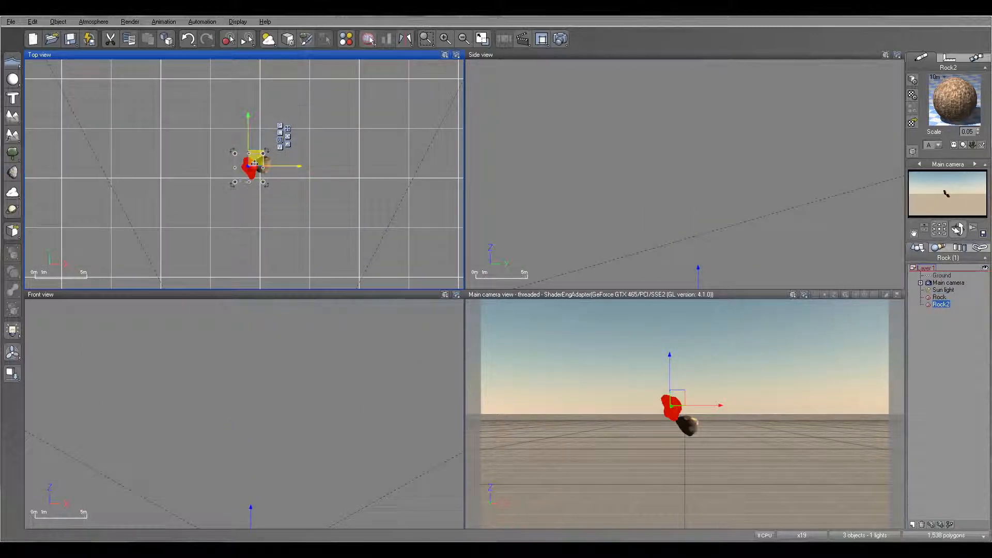
{"action": "left_click", "coordinate": [13, 173]}
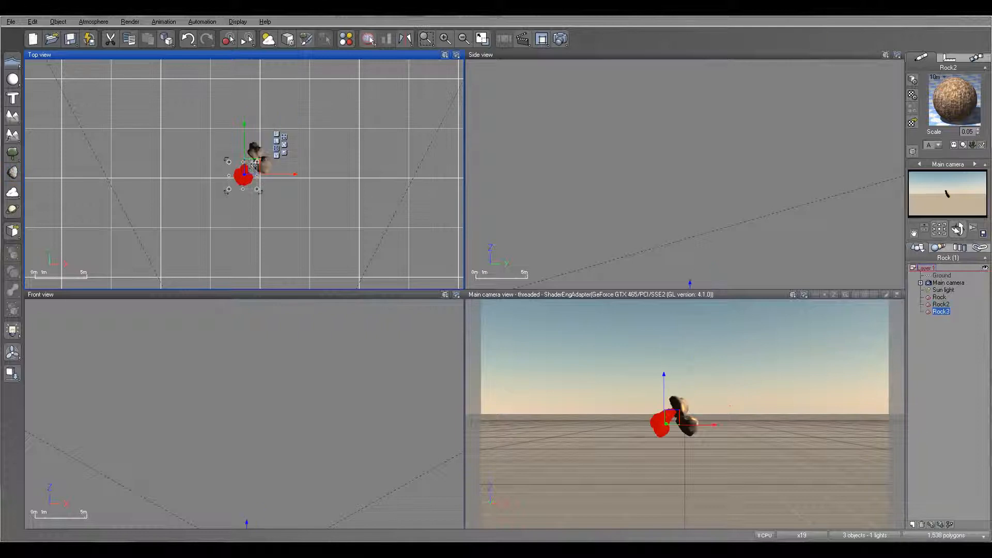
{"action": "left_click", "coordinate": [21, 173]}
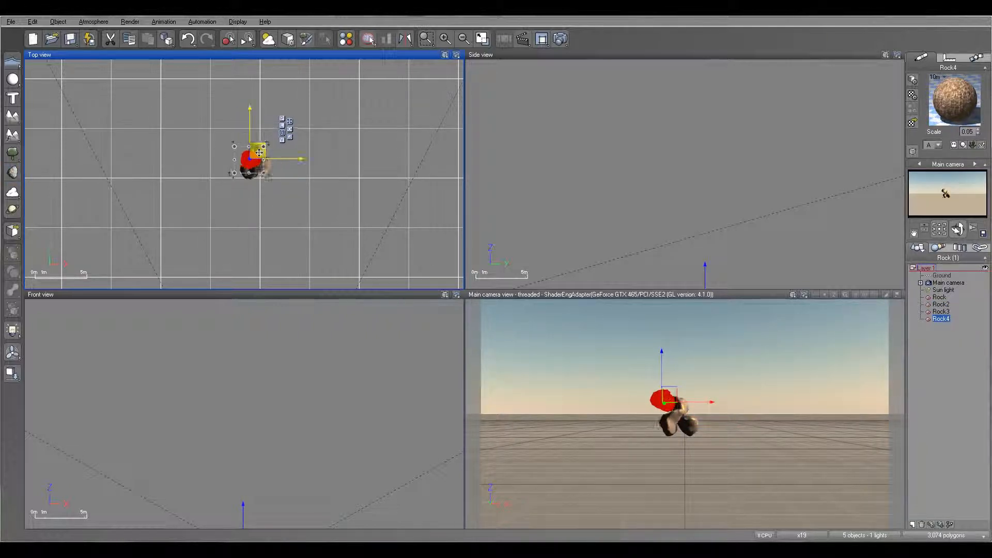
{"action": "left_click", "coordinate": [13, 173]}
{"action": "left_click_drag", "start_coordinate": [245, 165], "coordinate": [288, 166]}
{"action": "left_click", "coordinate": [13, 173]}
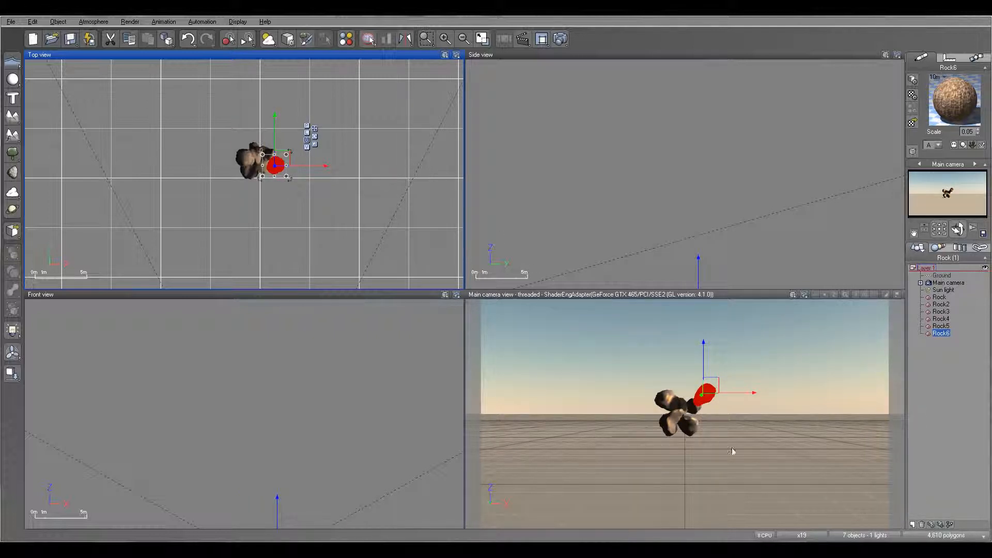
Add a seventh rock, move it to the rear left of the pile, and lower it to ground level.
{"action": "left_click", "coordinate": [13, 172]}
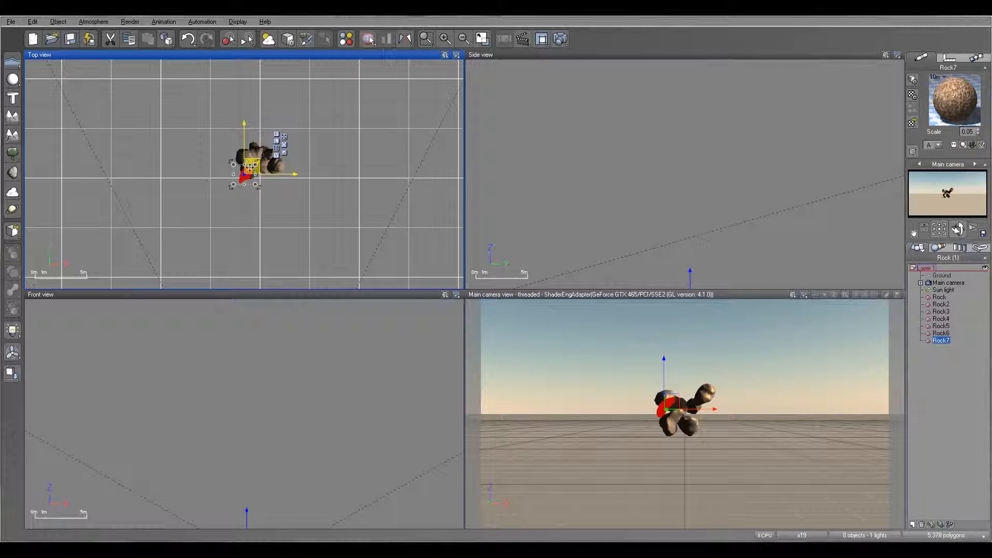
{"action": "left_click_drag", "start_coordinate": [250, 166], "coordinate": [251, 138]}
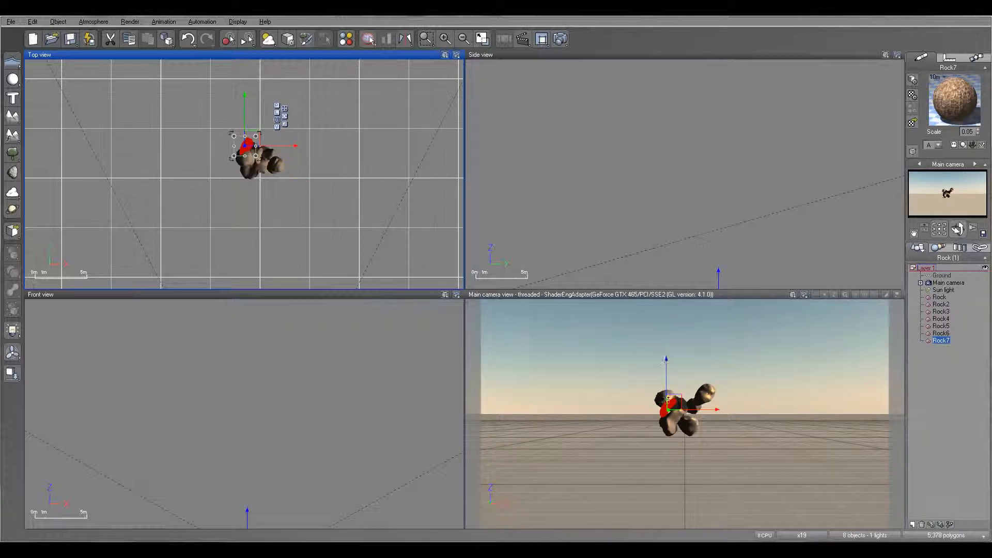
{"action": "left_click_drag", "start_coordinate": [679, 403], "coordinate": [678, 427]}
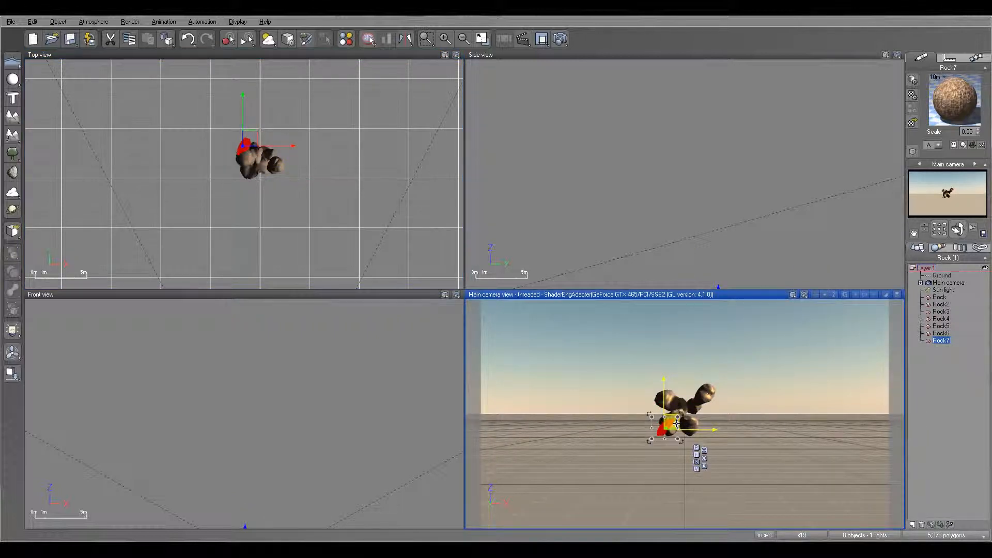
Add an eighth rock, place it at the front centre of the pile, and lower it to just above the ground.
{"action": "left_click", "coordinate": [13, 172]}
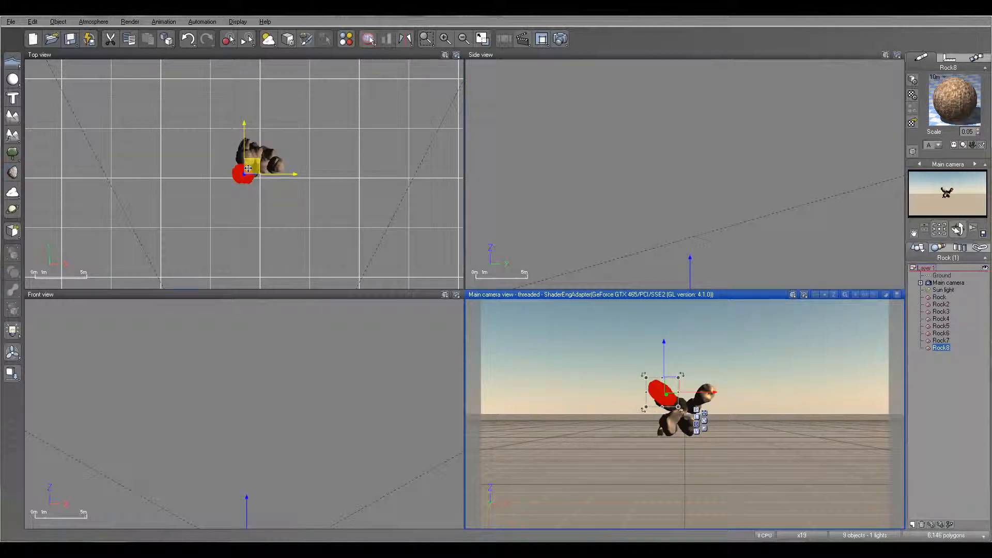
{"action": "left_click", "coordinate": [261, 169]}
{"action": "left_click_drag", "start_coordinate": [261, 169], "coordinate": [267, 169]}
{"action": "right_click_drag", "start_coordinate": [759, 211], "coordinate": [770, 82]}
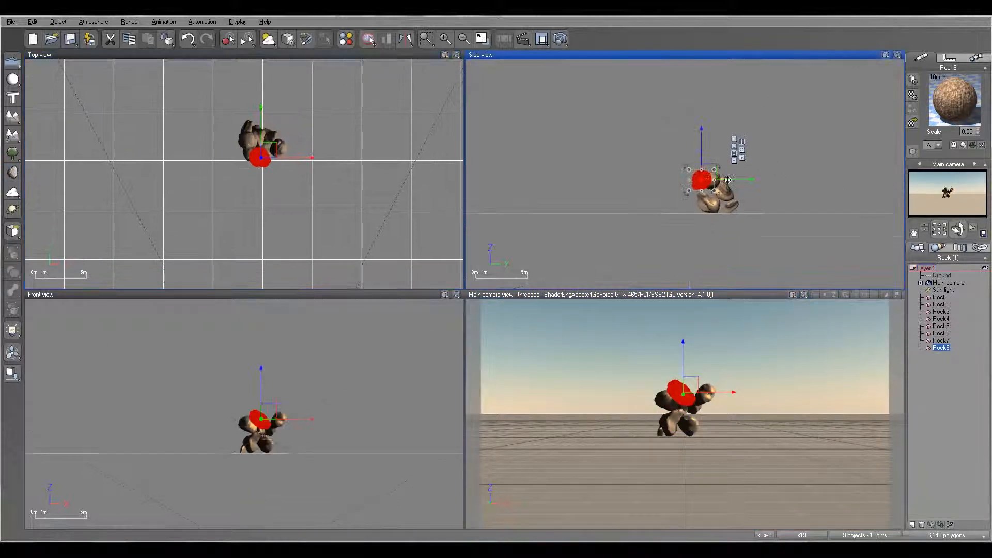
{"action": "left_click_drag", "start_coordinate": [711, 175], "coordinate": [705, 200]}
Add a ninth rock and move it against the front right of the pile at ground level.
{"action": "left_click", "coordinate": [13, 173]}
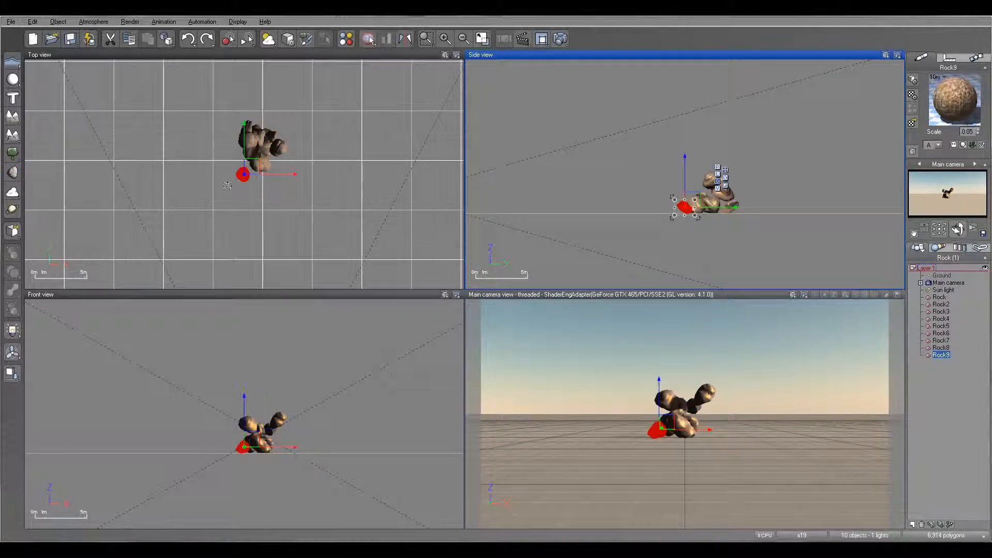
{"action": "left_click", "coordinate": [259, 165]}
{"action": "left_click_drag", "start_coordinate": [258, 165], "coordinate": [277, 153]}
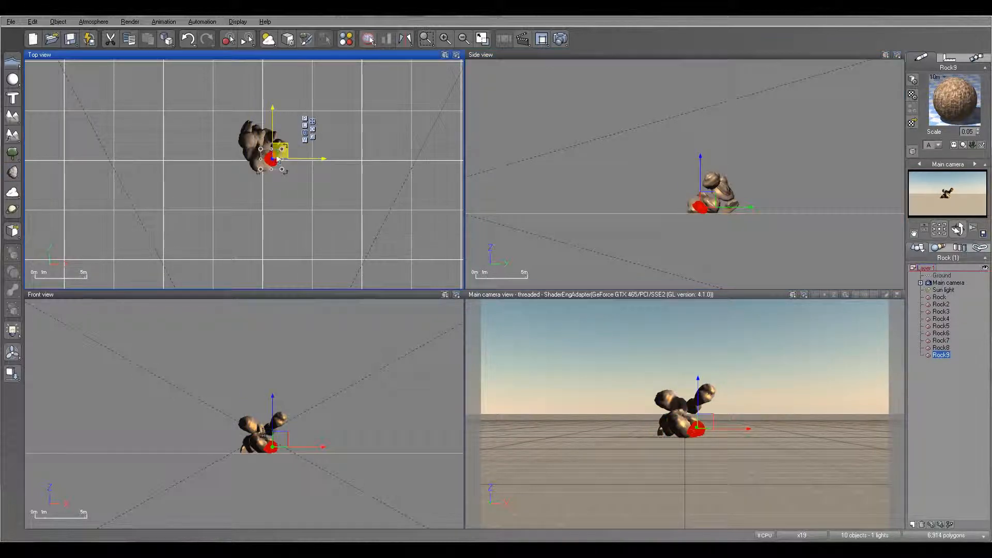
Add a tenth rock, place it on the right side of the pile, and enlarge it slightly.
{"action": "left_click", "coordinate": [13, 172]}
{"action": "mouse_move", "coordinate": [279, 152]}
{"action": "left_mouse_down"}
{"action": "mouse_move", "coordinate": [293, 145]}
{"action": "mouse_move", "coordinate": [284, 133]}
{"action": "mouse_move", "coordinate": [292, 132]}
{"action": "mouse_move", "coordinate": [280, 136]}
{"action": "left_mouse_up"}
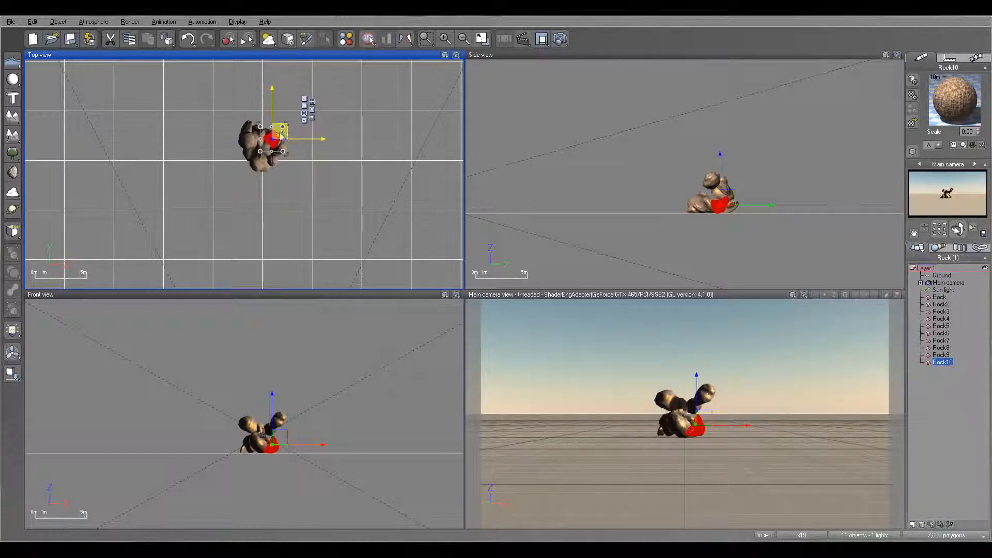
{"action": "left_click", "coordinate": [713, 196]}
{"action": "left_click_drag", "start_coordinate": [737, 193], "coordinate": [745, 190]}
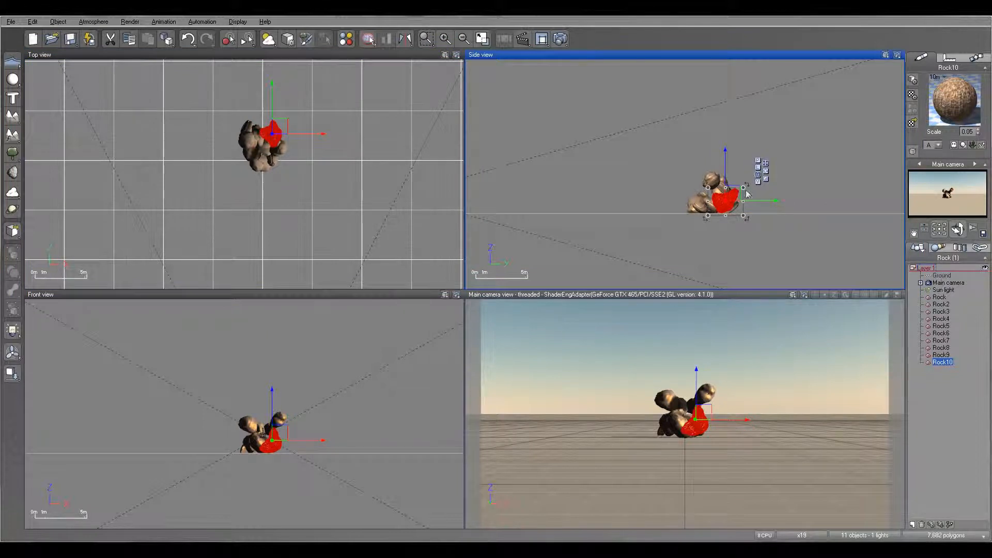
Add two more rocks, placing one toward the rear right of the pile and the other against its left side.
{"action": "left_click", "coordinate": [13, 194]}
{"action": "left_click", "coordinate": [260, 135]}
{"action": "left_click_drag", "start_coordinate": [259, 136], "coordinate": [271, 132]}
{"action": "left_click", "coordinate": [13, 172]}
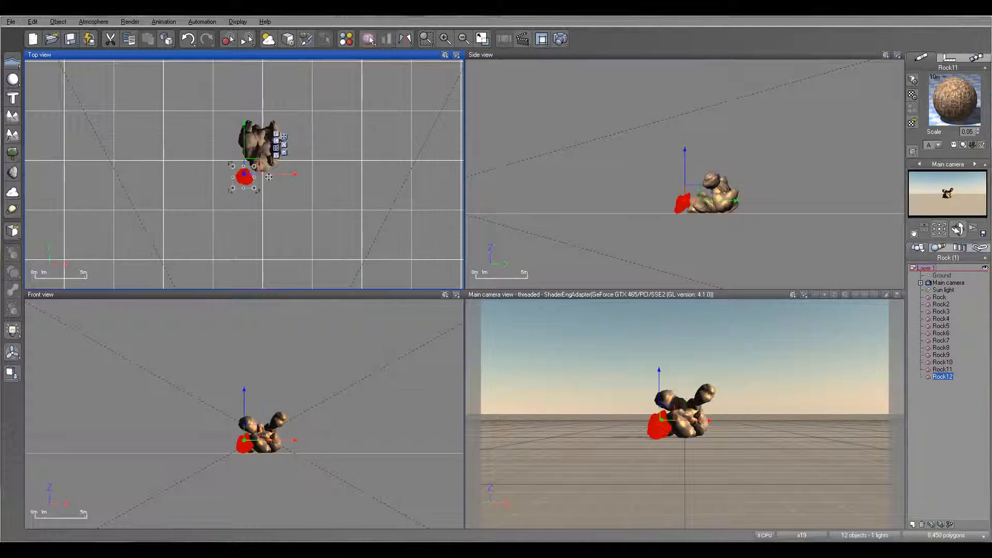
{"action": "left_click_drag", "start_coordinate": [254, 163], "coordinate": [249, 136]}
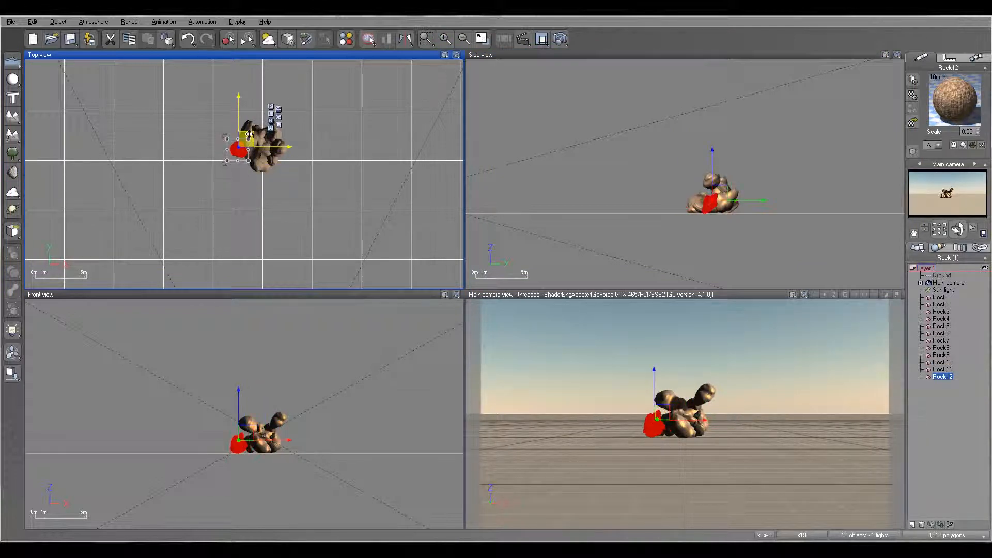
Add two more rocks, placing one at the rear of the pile and the other in its middle.
{"action": "left_click", "coordinate": [13, 172]}
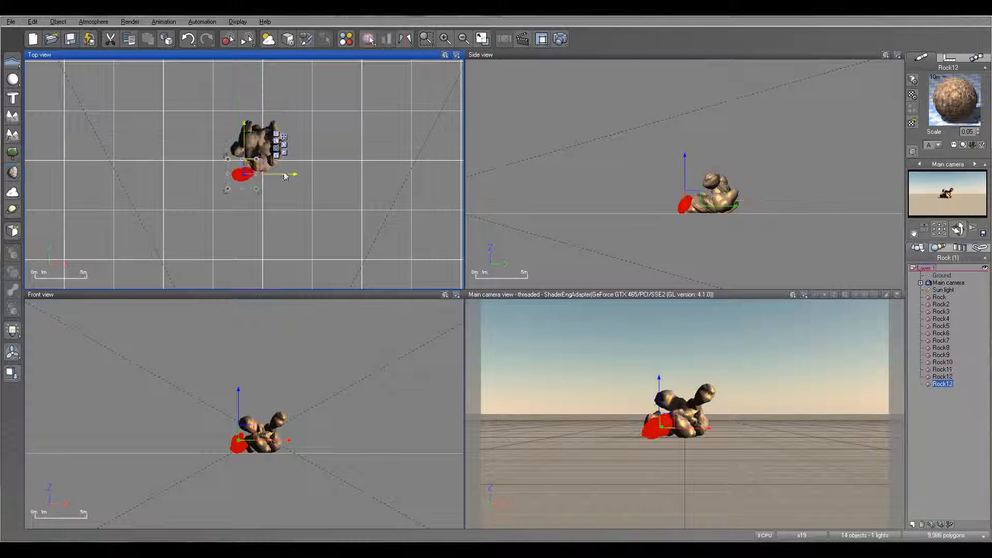
{"action": "left_click_drag", "start_coordinate": [268, 118], "coordinate": [270, 124]}
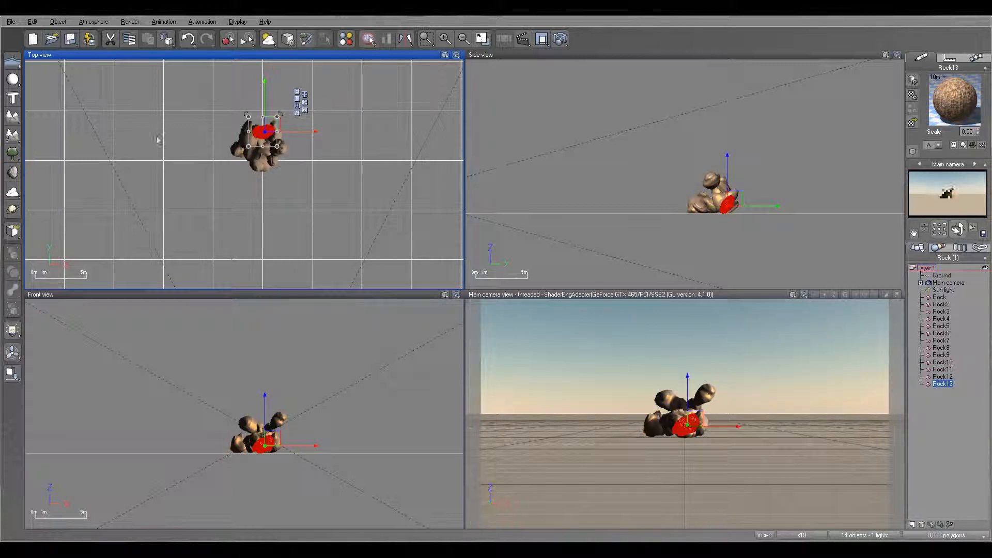
{"action": "left_click", "coordinate": [12, 172]}
{"action": "left_click_drag", "start_coordinate": [253, 162], "coordinate": [268, 133]}
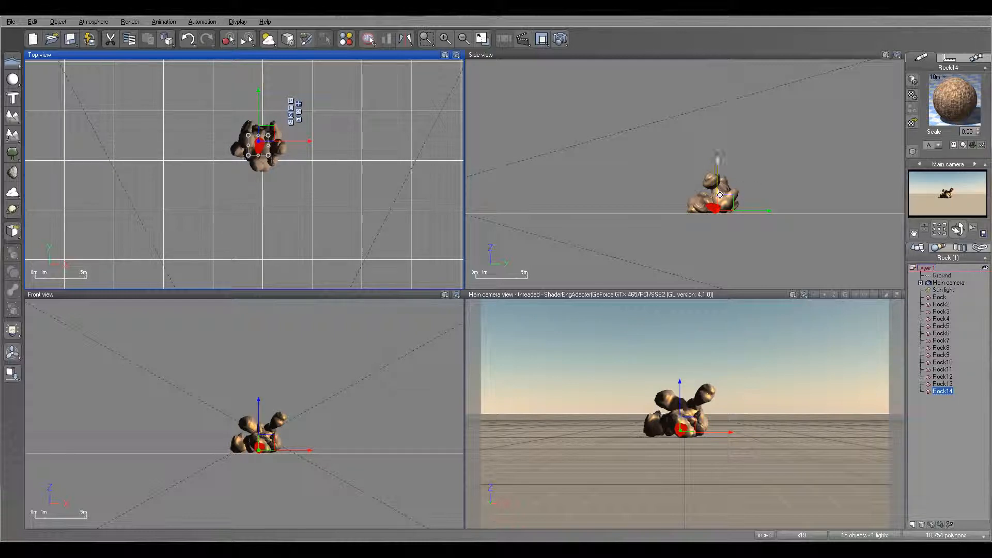
Add a fifteenth rock, move it to the rear of the pile, and raise it between the two upper rocks.
{"action": "left_click", "coordinate": [12, 174]}
{"action": "left_click_drag", "start_coordinate": [255, 170], "coordinate": [268, 125]}
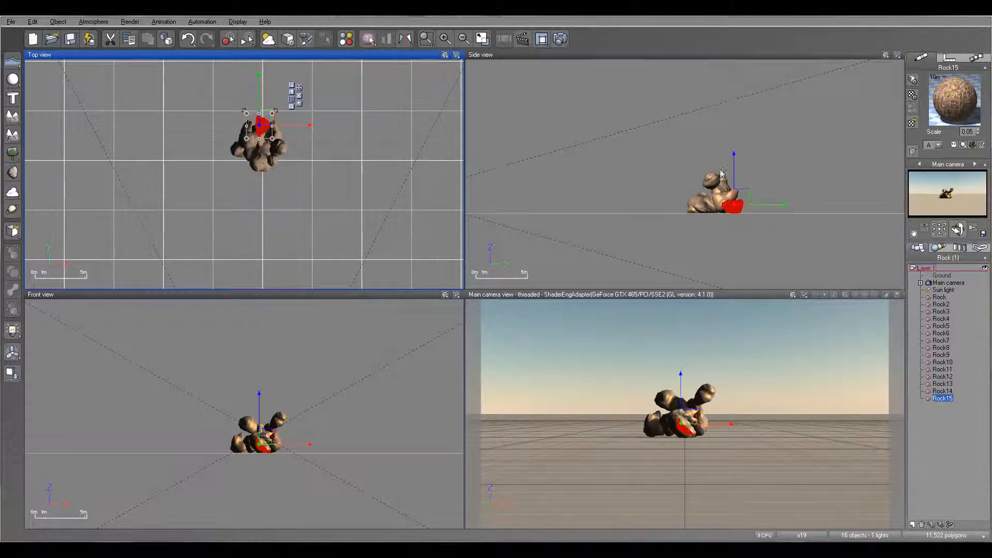
{"action": "left_click", "coordinate": [742, 195]}
{"action": "scroll", "coordinate": [742, 195], "scroll_direction": "up", "scroll_amount": 2}
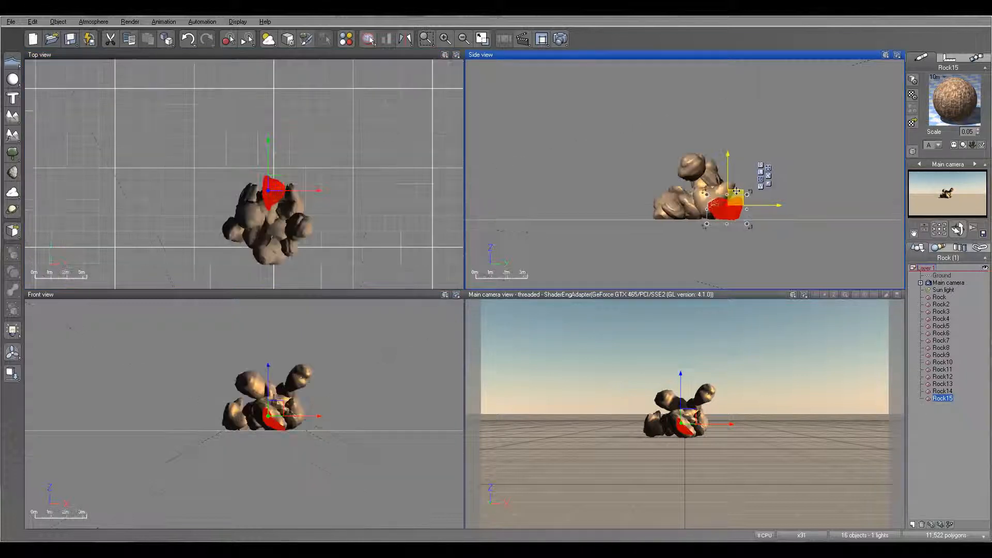
{"action": "left_click_drag", "start_coordinate": [738, 197], "coordinate": [727, 172]}
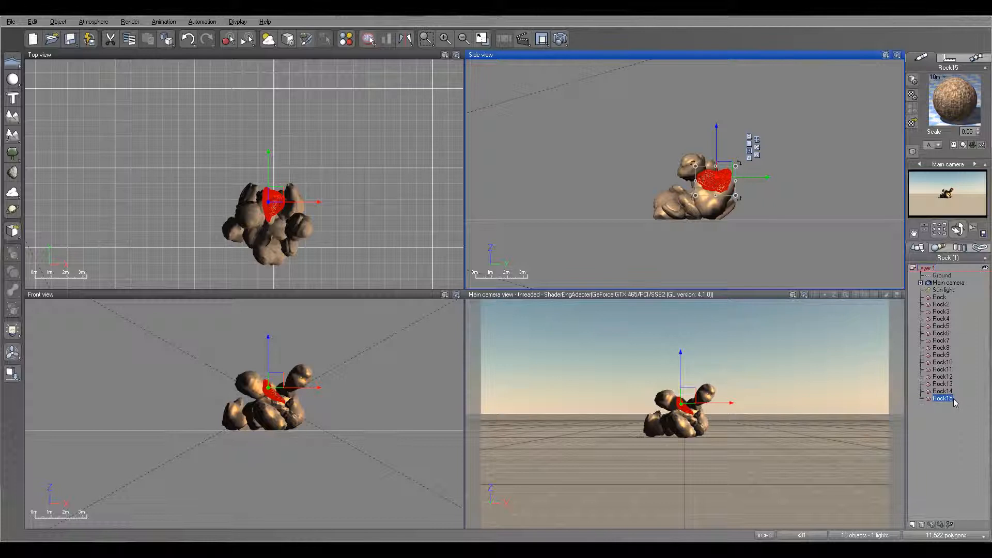
Select all 15 rocks, display the animation timeline, and add a keyframe to all their properties at time 0.
{"action": "left_click", "coordinate": [939, 298], "text": "shift"}
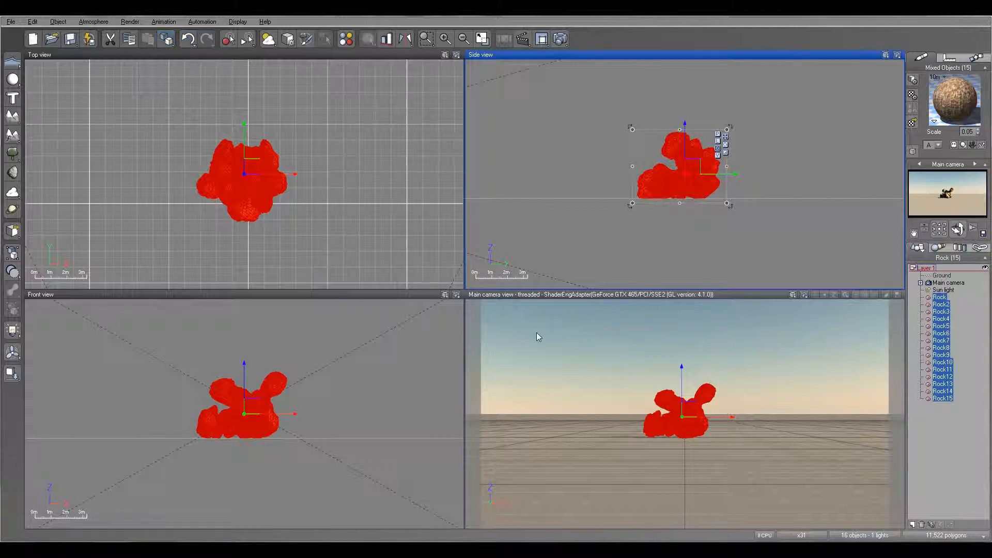
{"action": "left_click", "coordinate": [537, 40]}
{"action": "left_click", "coordinate": [332, 35]}
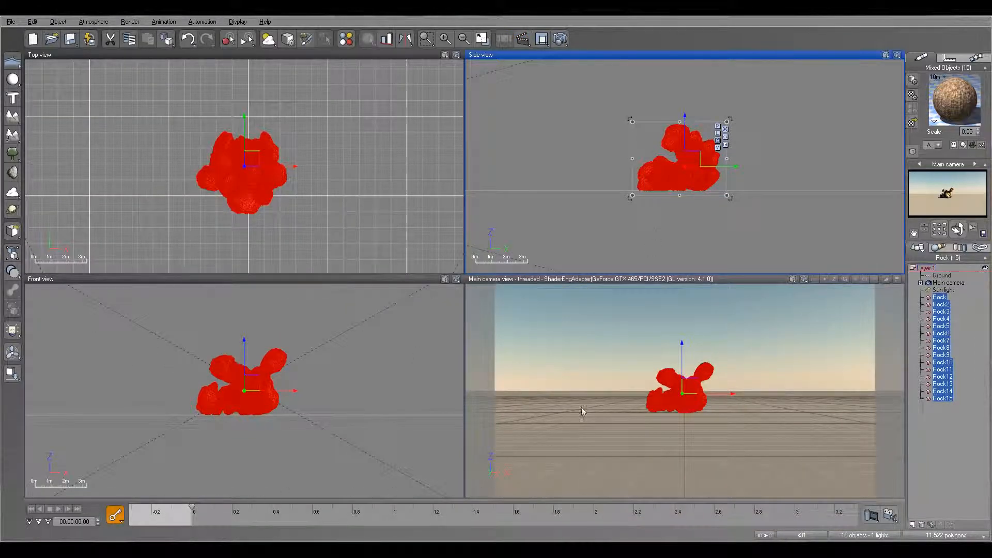
{"action": "left_click", "coordinate": [119, 520]}
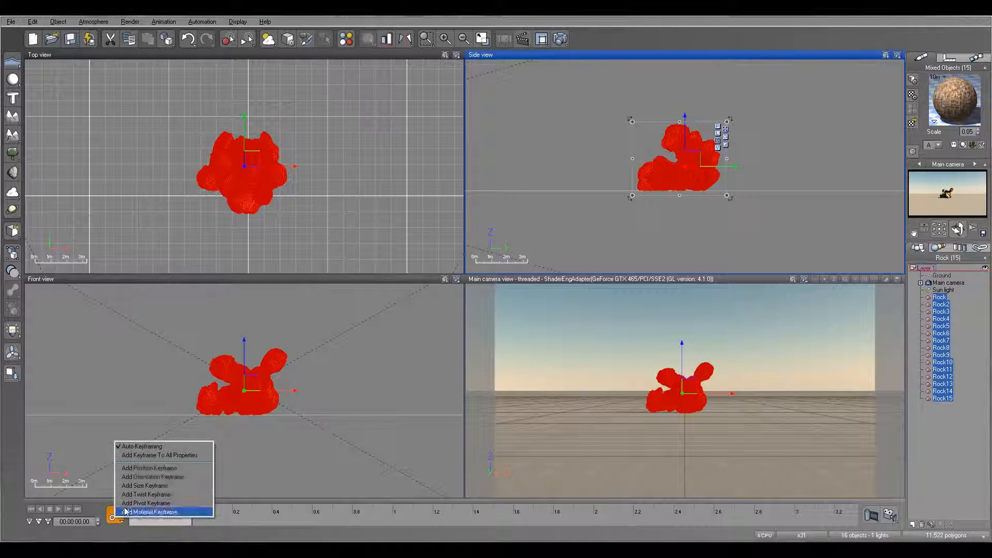
{"action": "left_click", "coordinate": [172, 456]}
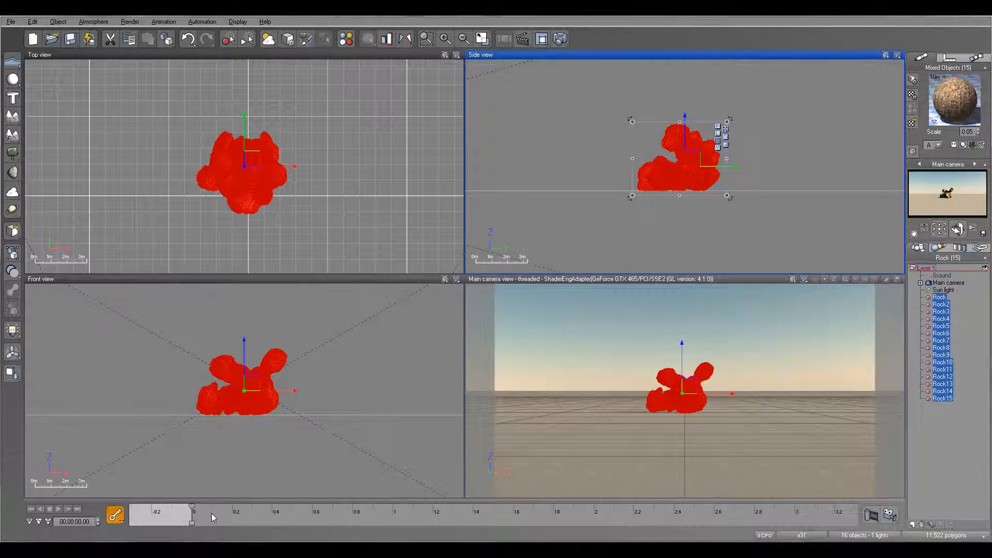
Move the current animation time to 00:00:03.01 for the selected rocks.
{"action": "left_click_drag", "start_coordinate": [192, 507], "coordinate": [791, 524]}
{"action": "right_click_drag", "start_coordinate": [750, 154], "coordinate": [720, 208]}
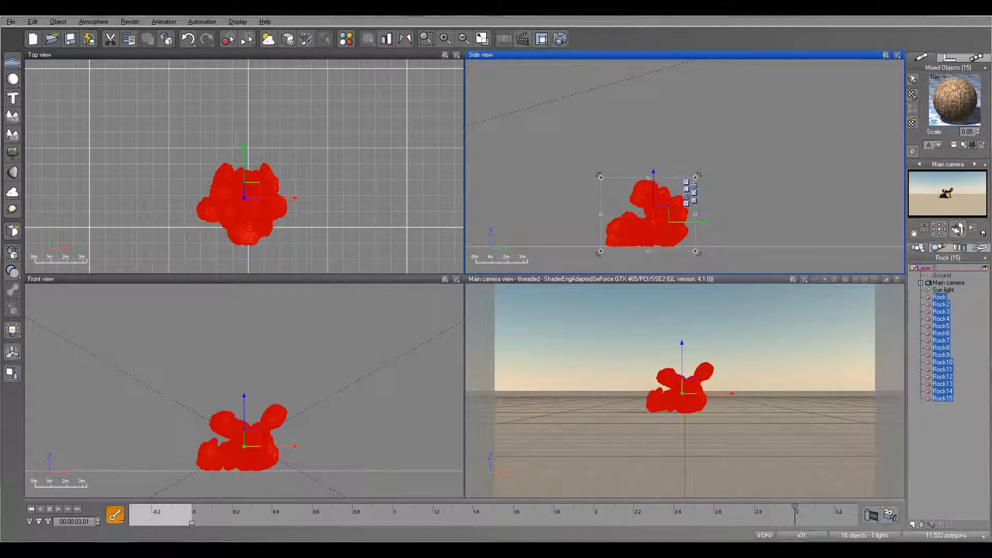
{"action": "right_click_drag", "start_coordinate": [304, 220], "coordinate": [194, 228]}
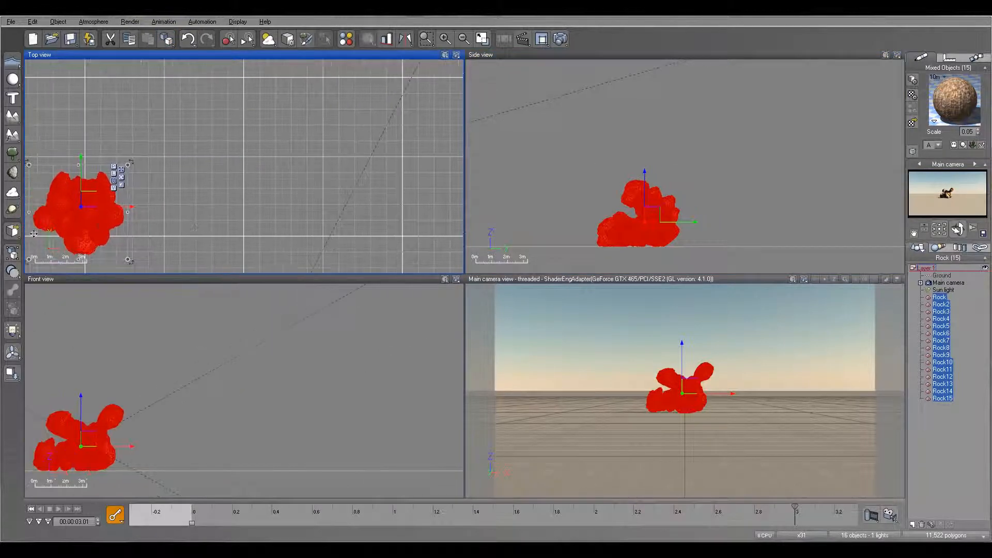
{"action": "right_click_drag", "start_coordinate": [252, 202], "coordinate": [458, 177]}
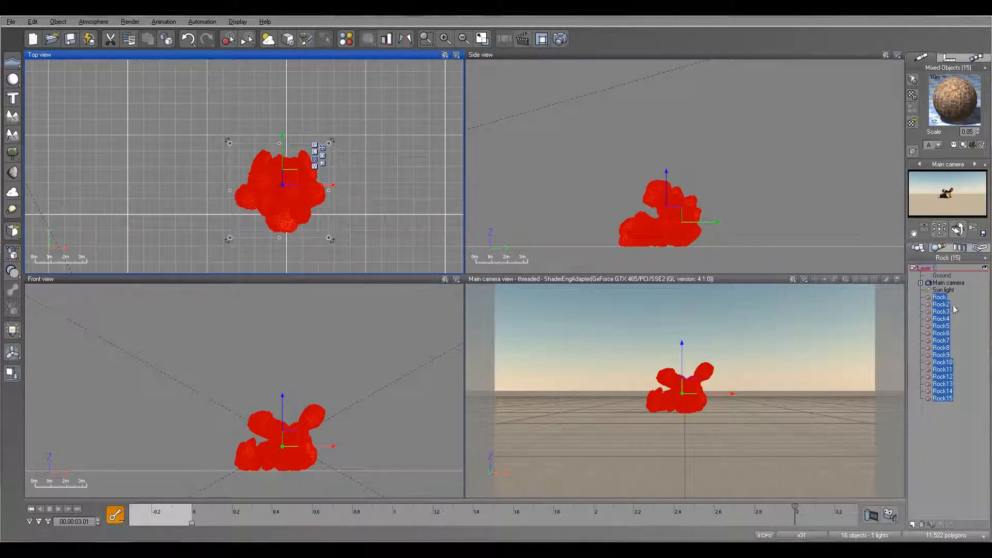
Reselect all 15 rocks and open the Scatter/Replicate Objects settings for them.
{"action": "left_click", "coordinate": [949, 57]}
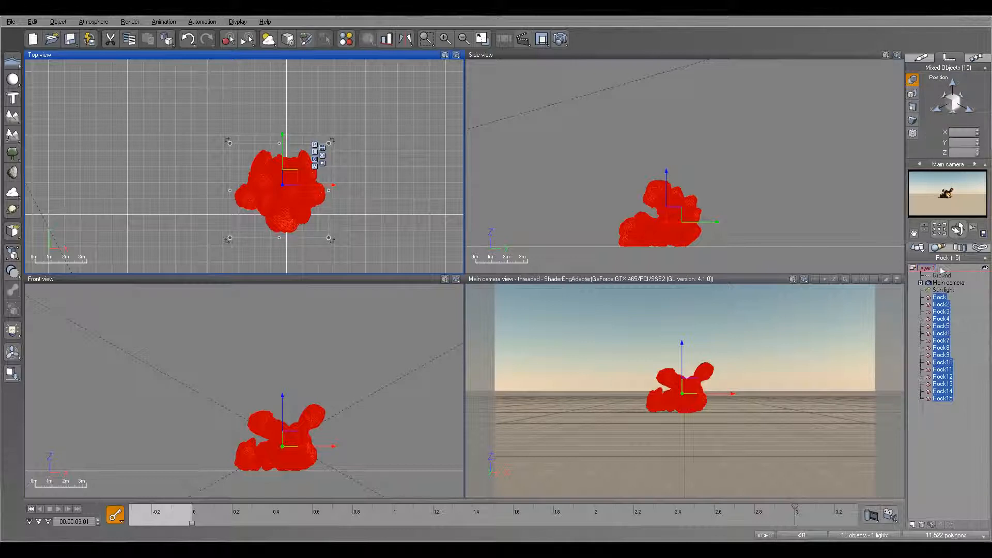
{"action": "left_click", "coordinate": [964, 318]}
{"action": "left_click", "coordinate": [941, 298]}
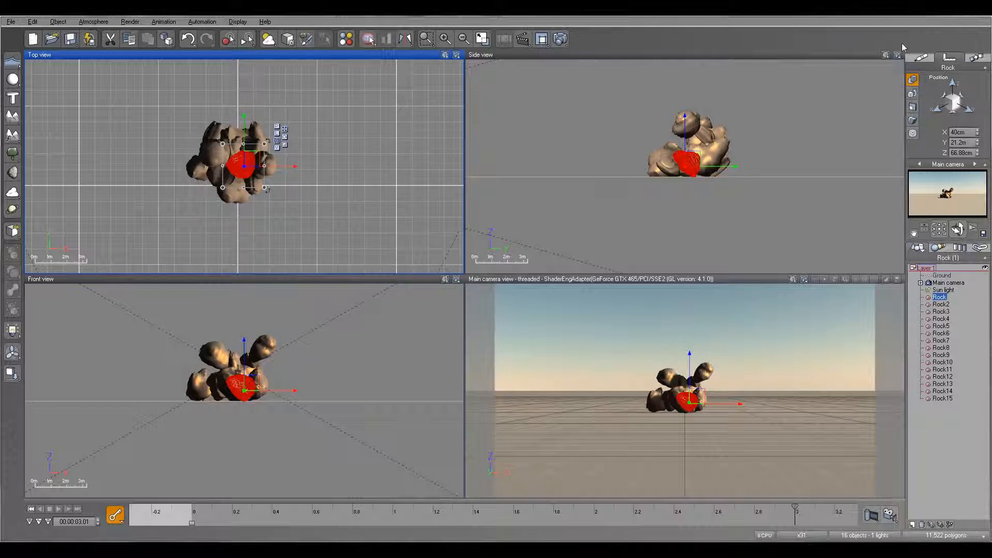
{"action": "left_click", "coordinate": [943, 398], "text": "shift"}
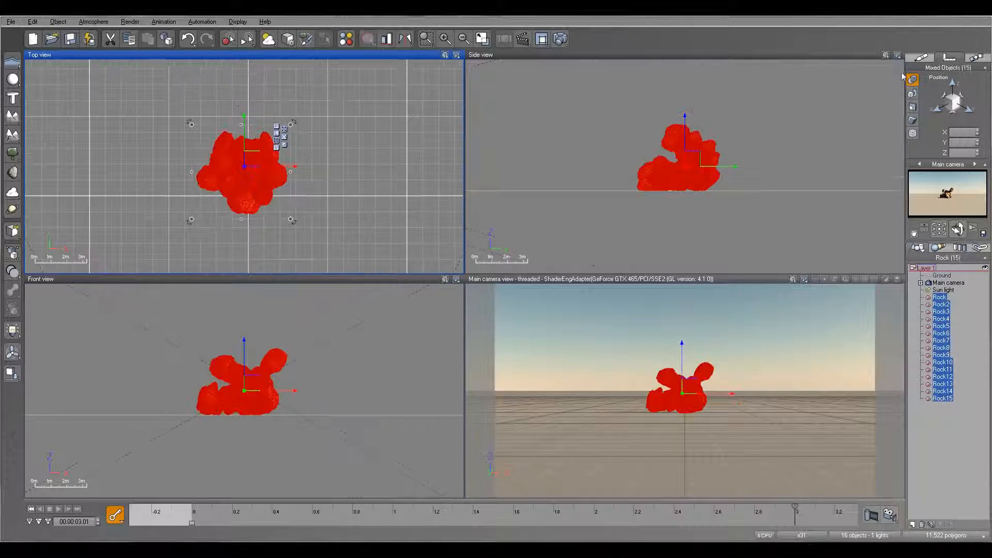
{"action": "left_click", "coordinate": [921, 56]}
{"action": "left_click", "coordinate": [167, 39]}
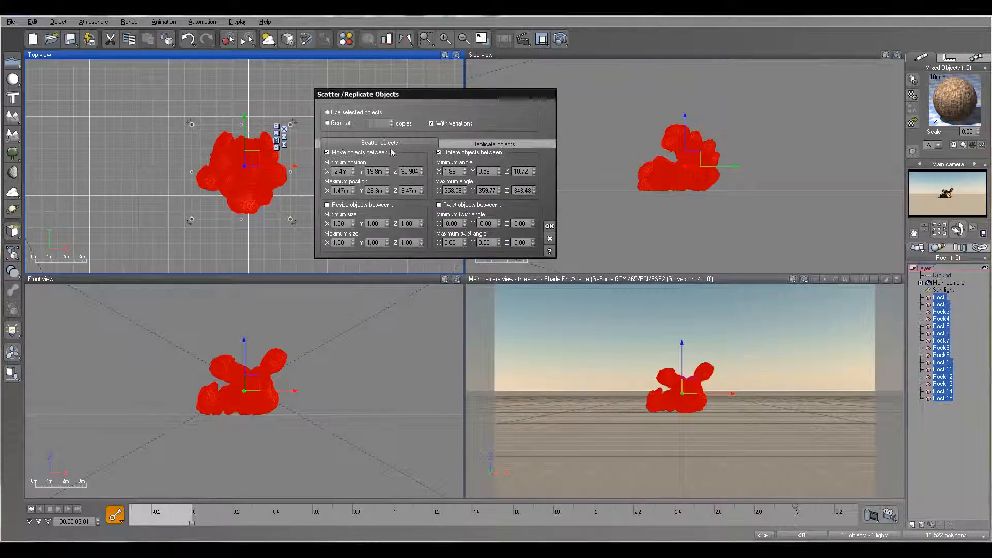
Examine the Generate copies option and the replicate settings, keeping the scatter applied to the selected objects.
{"action": "left_click", "coordinate": [331, 123]}
{"action": "left_click_drag", "start_coordinate": [385, 124], "coordinate": [332, 125]}
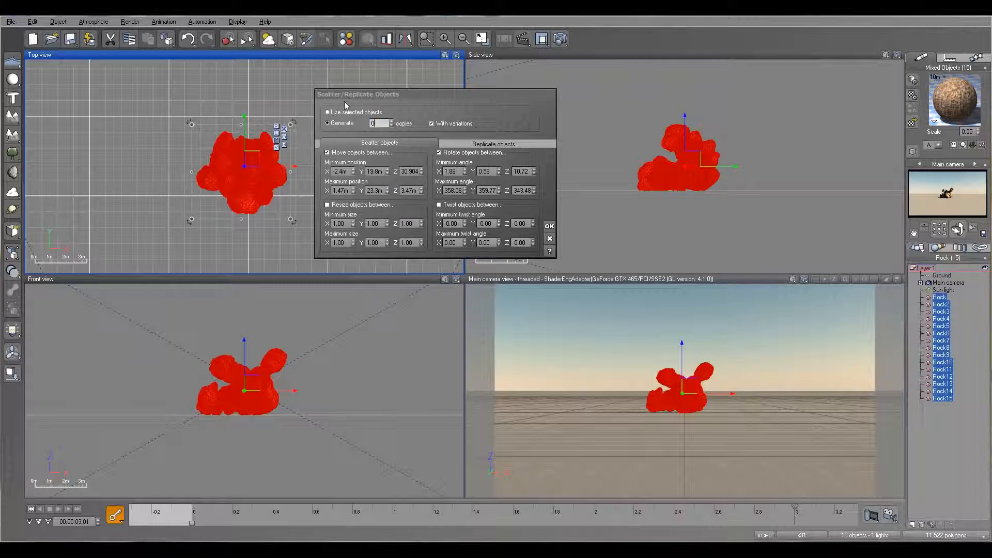
{"action": "left_click", "coordinate": [338, 113]}
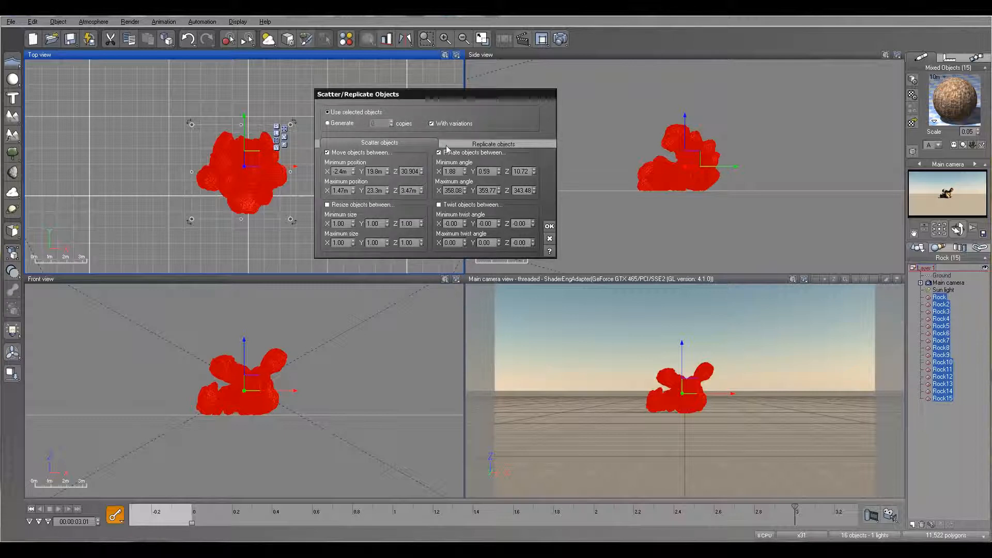
{"action": "left_click", "coordinate": [468, 145]}
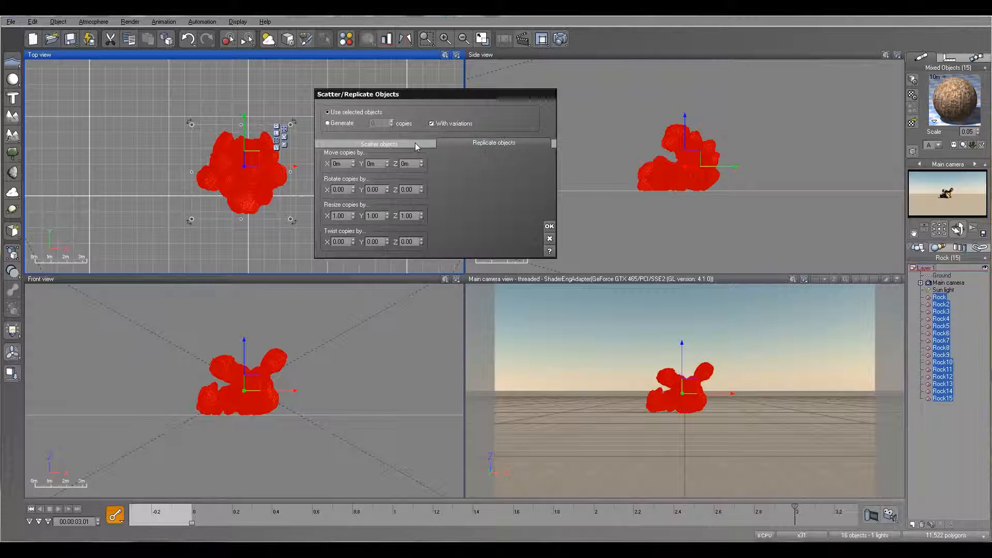
{"action": "left_click", "coordinate": [379, 143]}
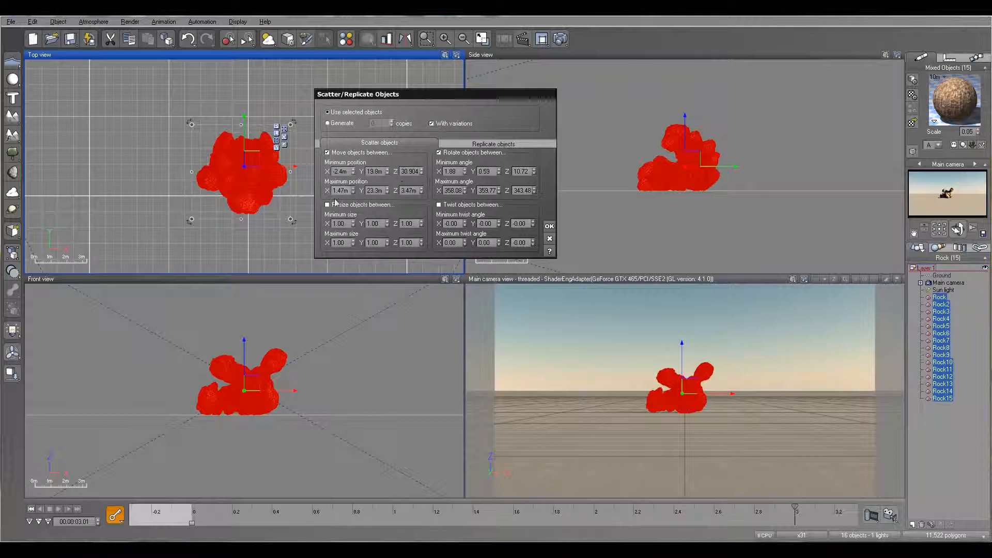
Set the scatter's X position range from a minimum of -10 m to a maximum of 10 m.
{"action": "left_click_drag", "start_coordinate": [413, 95], "coordinate": [480, 80]}
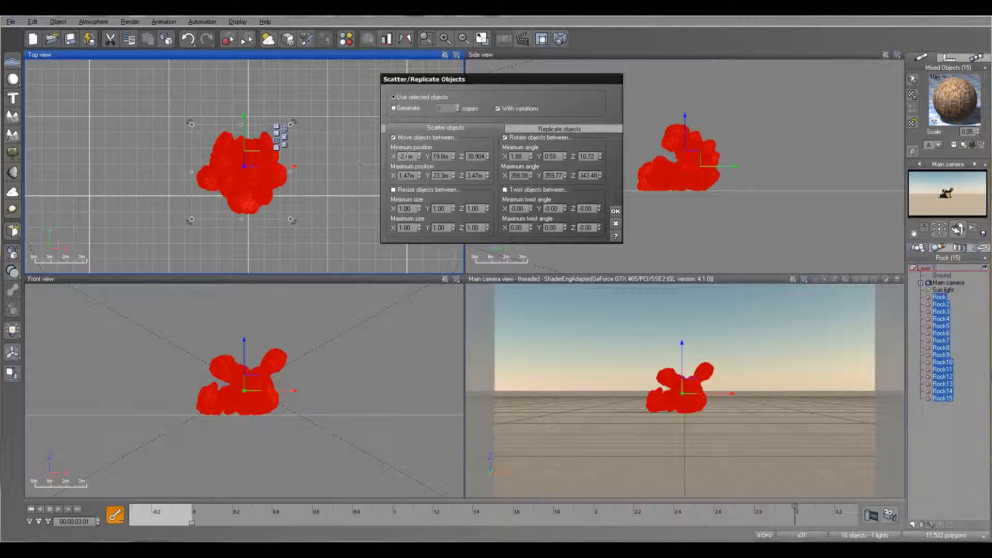
{"action": "left_click", "coordinate": [410, 156]}
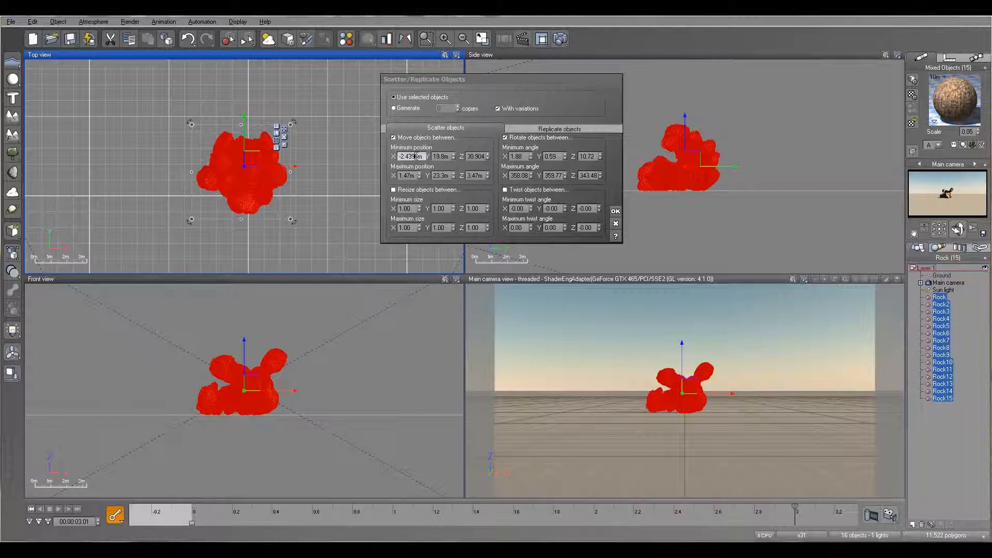
{"action": "left_click_drag", "start_coordinate": [418, 156], "coordinate": [410, 156]}
{"action": "type", "text": "-1m"}
{"action": "left_click", "coordinate": [413, 175]}
{"action": "type", "text": "10m"}
{"action": "left_click", "coordinate": [318, 114]}
{"action": "left_click_drag", "start_coordinate": [545, 83], "coordinate": [329, 73]}
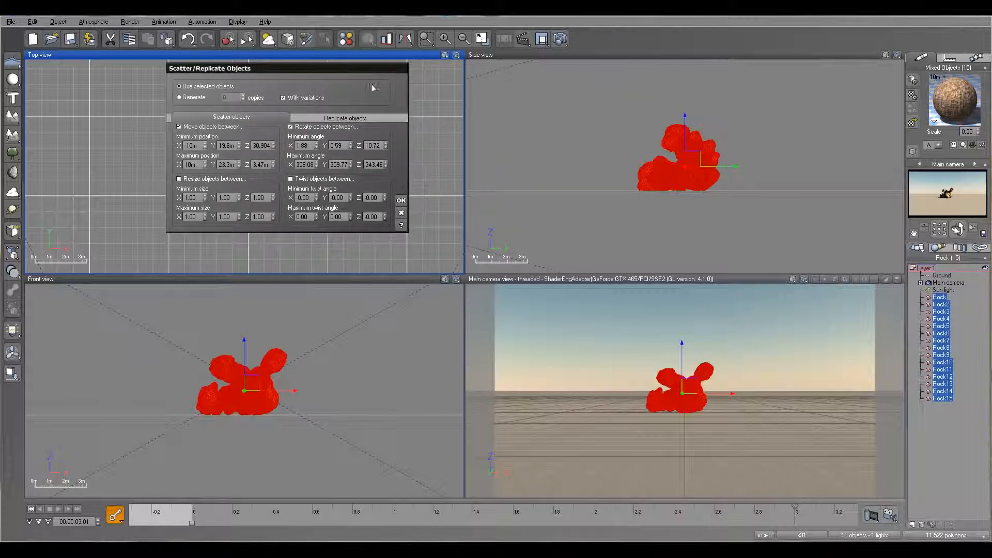
{"action": "left_click_drag", "start_coordinate": [342, 72], "coordinate": [484, 94]}
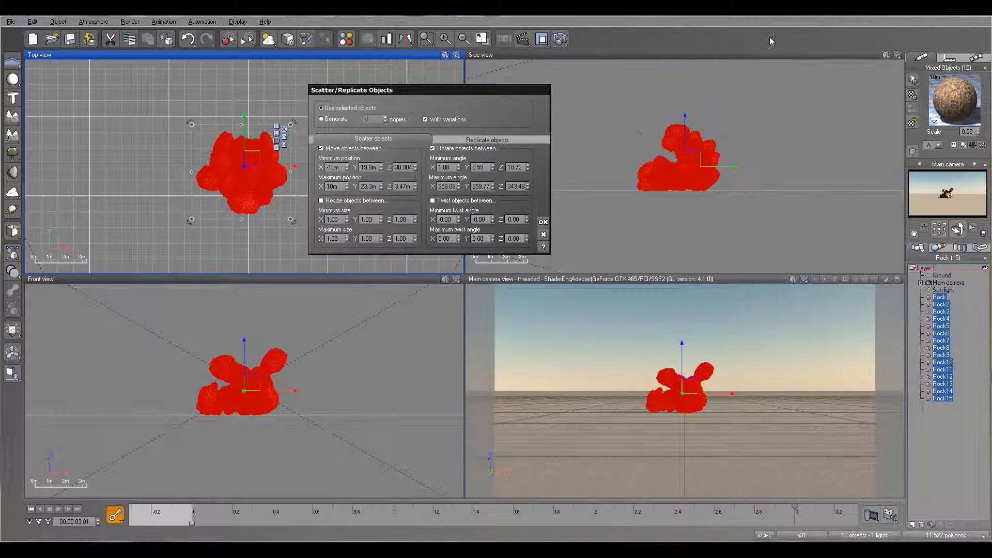
Set the scatter's Y position range from a minimum of 5 m to a maximum of 25 m.
{"action": "left_click", "coordinate": [371, 167]}
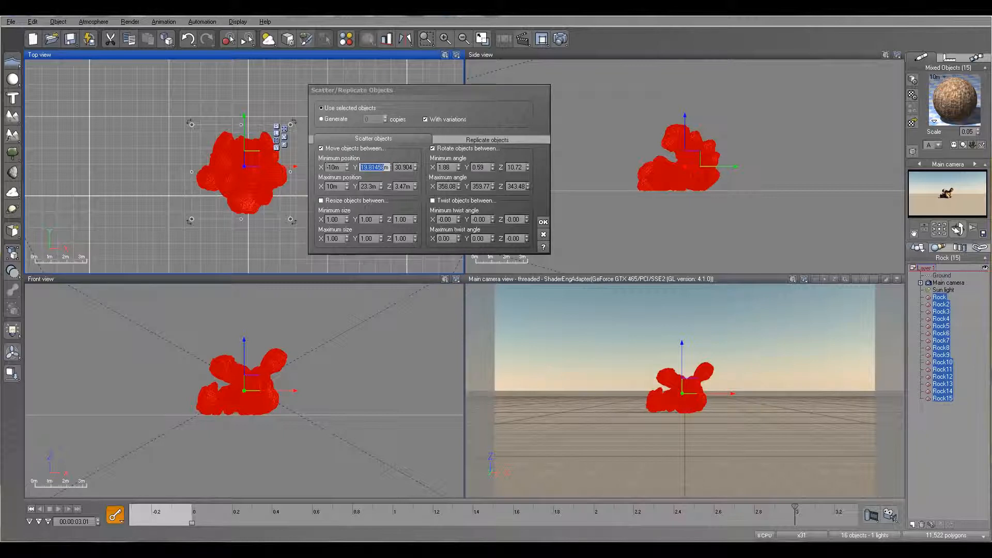
{"action": "type", "text": "5m"}
{"action": "left_click", "coordinate": [372, 186]}
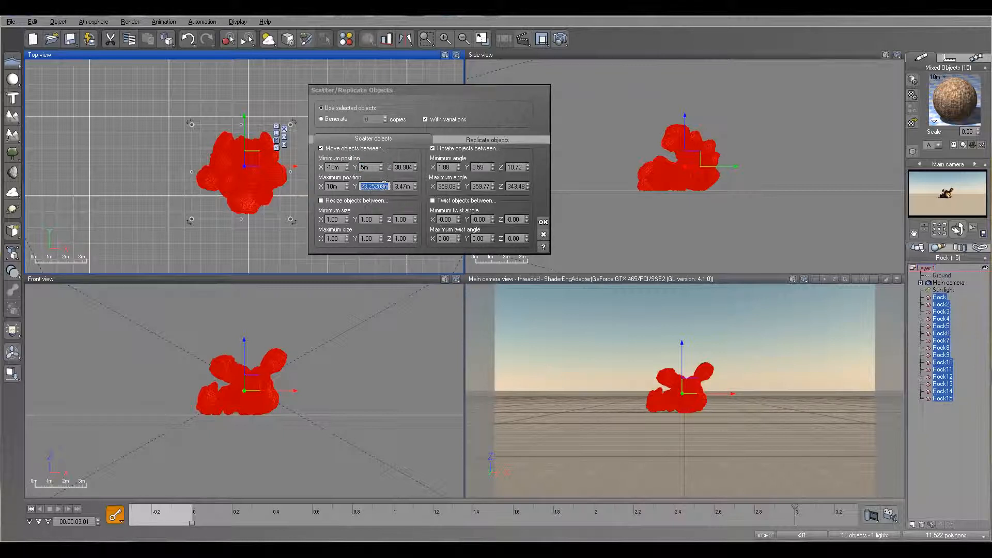
{"action": "type", "text": "25m"}
Set the scatter's maximum Z position to 15 and apply the scatter to the selected rocks.
{"action": "left_click", "coordinate": [411, 167]}
{"action": "left_click", "coordinate": [407, 187]}
{"action": "type", "text": "15"}
{"action": "left_click", "coordinate": [543, 222]}
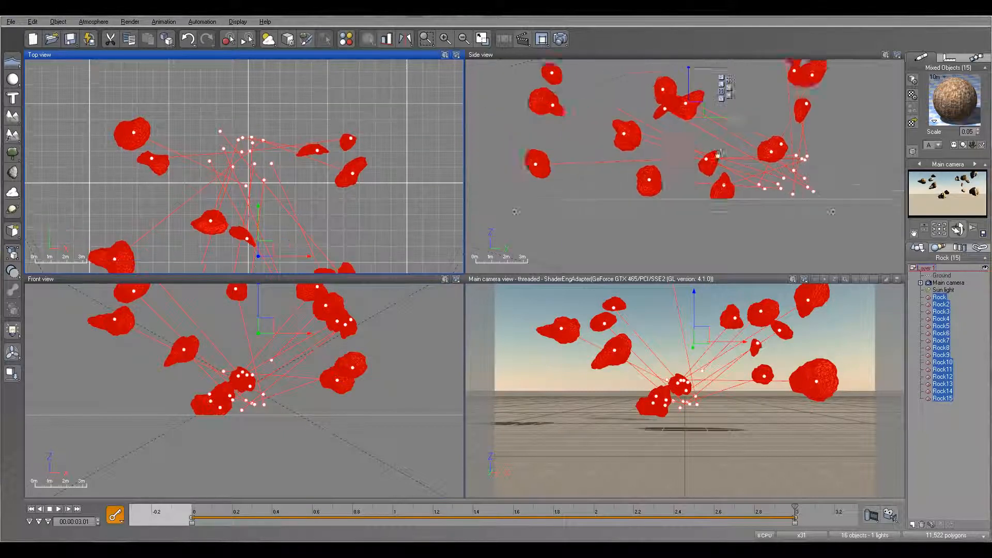
Scrub the timeline and preview the rock explosion from the first frame in the main camera view.
{"action": "right_click_drag", "start_coordinate": [698, 152], "coordinate": [710, 155]}
{"action": "scroll", "coordinate": [710, 155], "scroll_direction": "down", "scroll_amount": 4}
{"action": "scroll", "coordinate": [710, 156], "scroll_direction": "up", "scroll_amount": 2}
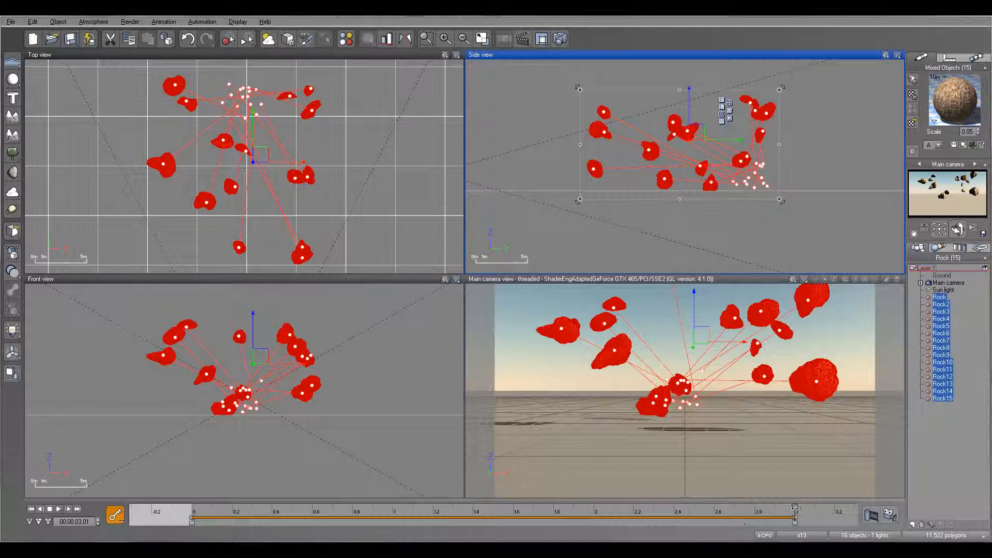
{"action": "mouse_move", "coordinate": [790, 507]}
{"action": "left_mouse_down"}
{"action": "mouse_move", "coordinate": [233, 509]}
{"action": "mouse_move", "coordinate": [810, 508]}
{"action": "mouse_move", "coordinate": [507, 509]}
{"action": "mouse_move", "coordinate": [789, 516]}
{"action": "left_mouse_up"}
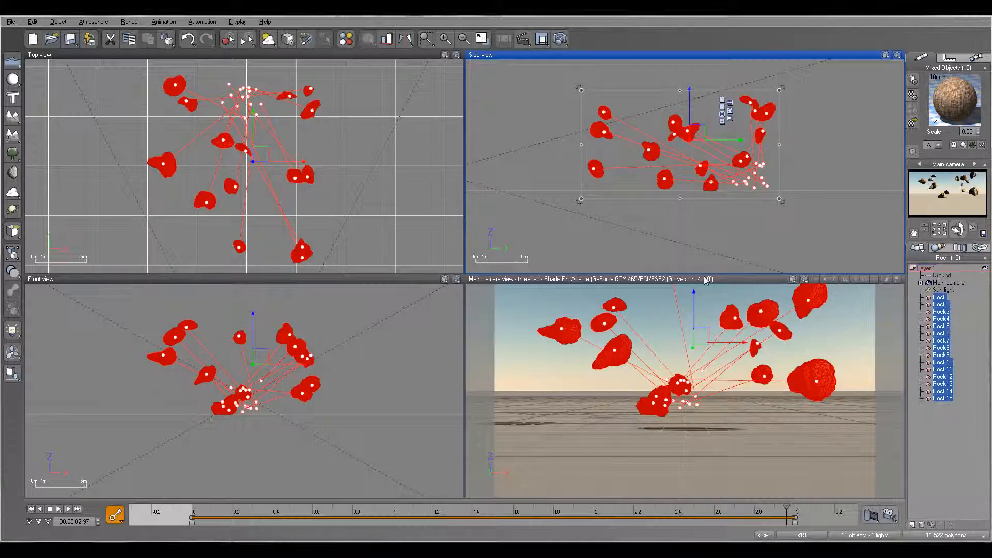
{"action": "left_click", "coordinate": [514, 280]}
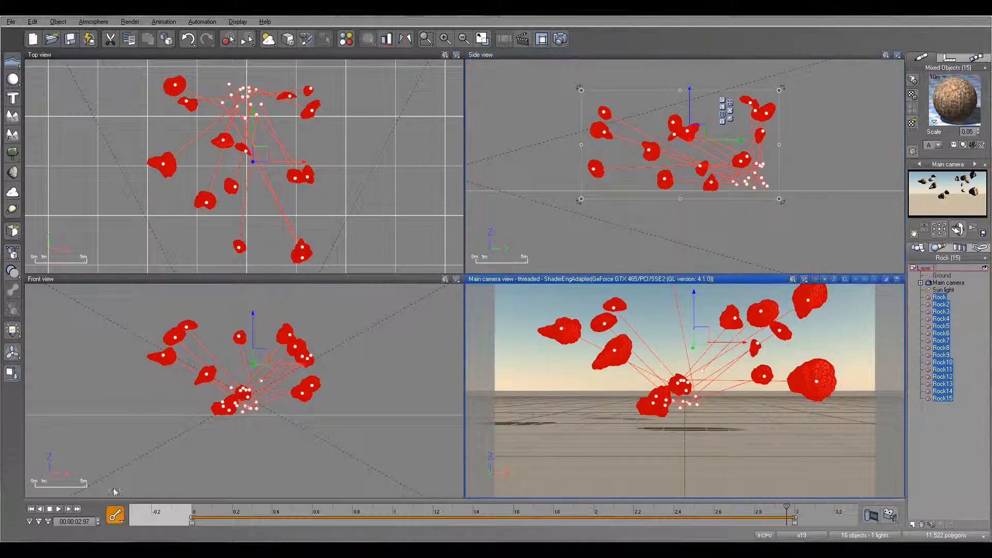
{"action": "left_click", "coordinate": [30, 509]}
{"action": "left_click", "coordinate": [57, 509]}
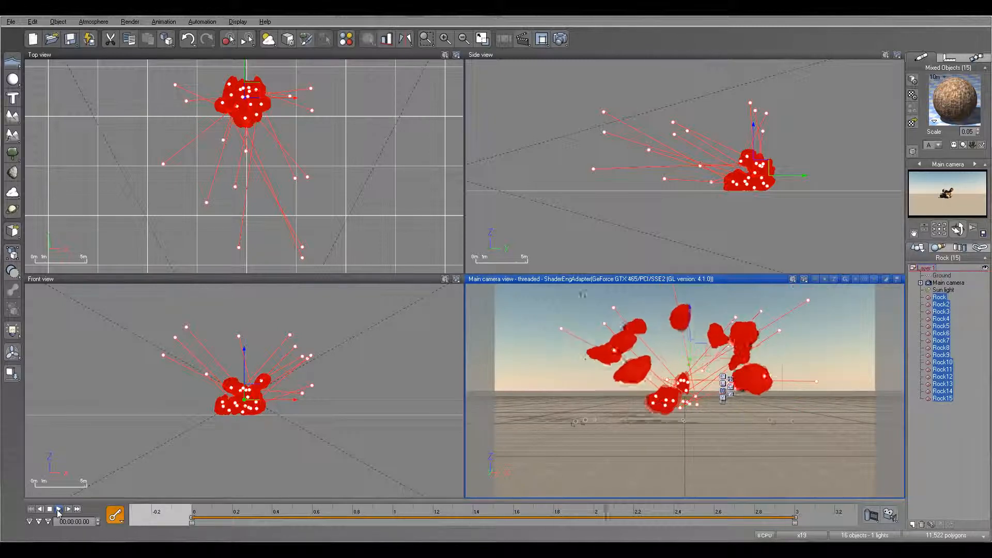
{"action": "left_click", "coordinate": [58, 510]}
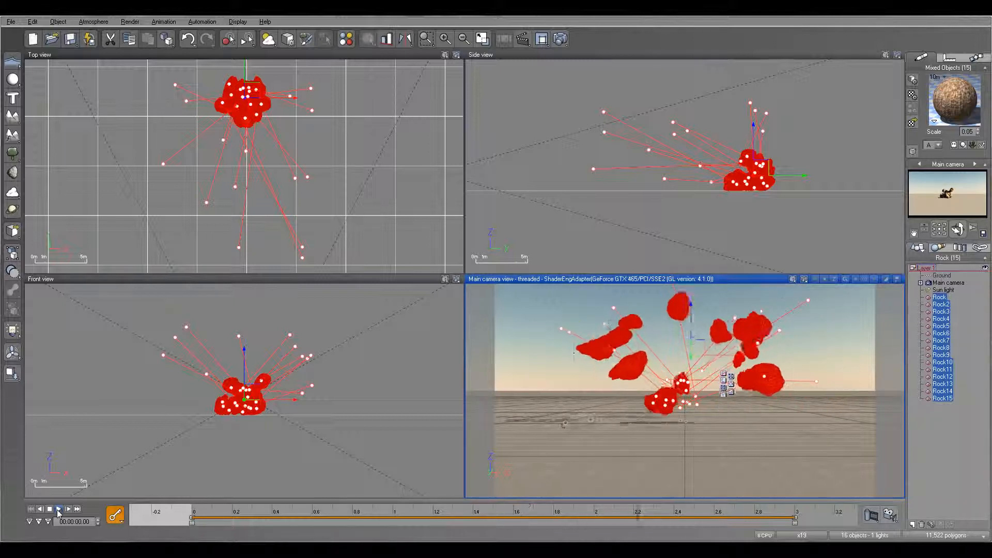
{"action": "left_click", "coordinate": [58, 510]}
{"action": "left_click", "coordinate": [58, 510]}
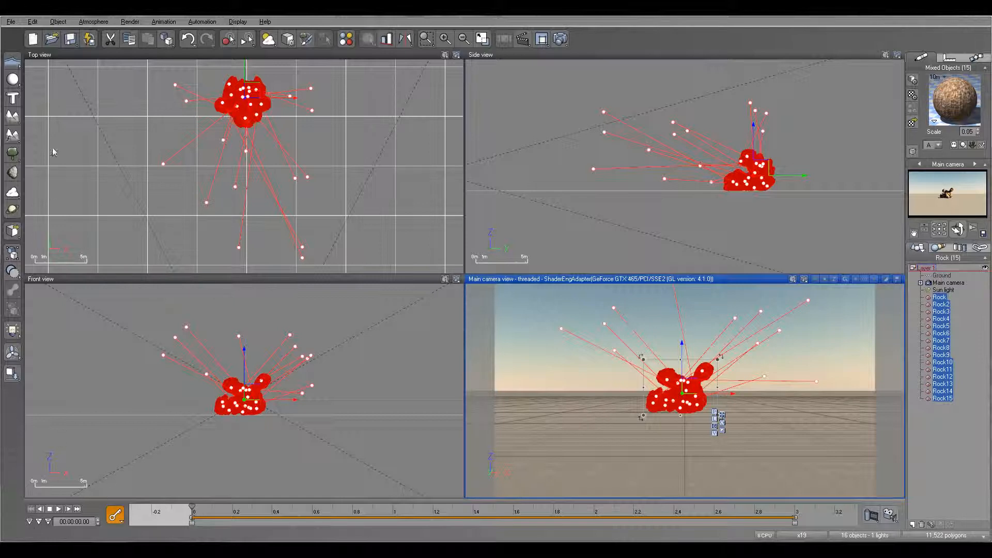
Add a MetaCloud to the scene using the Simple Diffuse cloud model.
{"action": "left_click", "coordinate": [13, 192]}
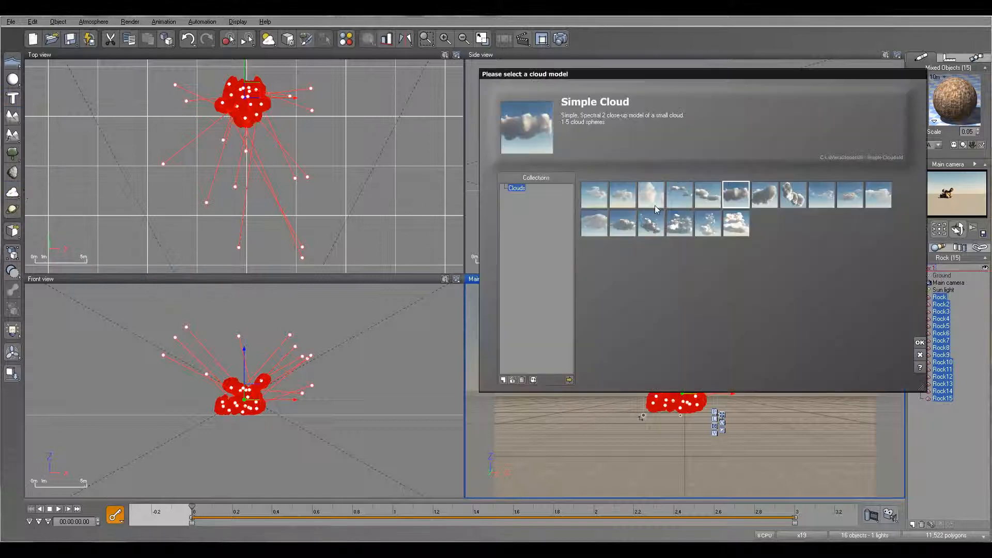
{"action": "left_click", "coordinate": [650, 195]}
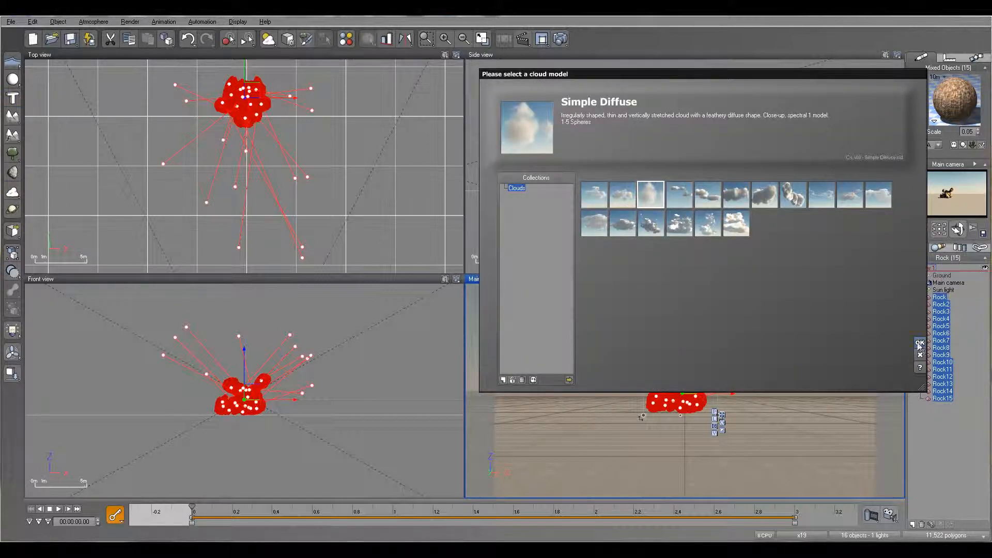
{"action": "left_click", "coordinate": [920, 343]}
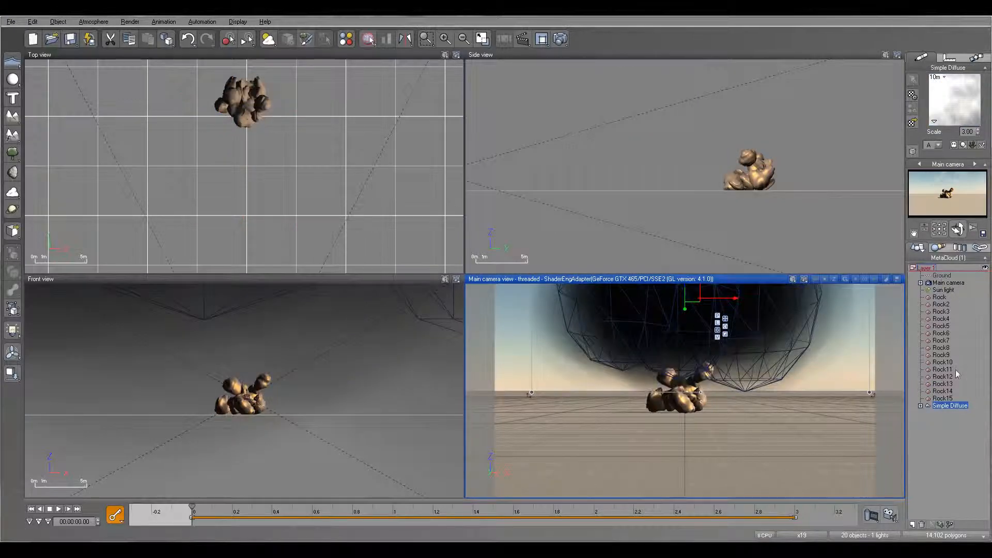
Move the Simple Diffuse cloud forward from far behind the rocks so it surrounds the camera and rock pile.
{"action": "right_click_drag", "start_coordinate": [660, 119], "coordinate": [556, 125]}
{"action": "scroll", "coordinate": [563, 126], "scroll_direction": "down", "scroll_amount": 8}
{"action": "right_click_drag", "start_coordinate": [747, 89], "coordinate": [731, 146]}
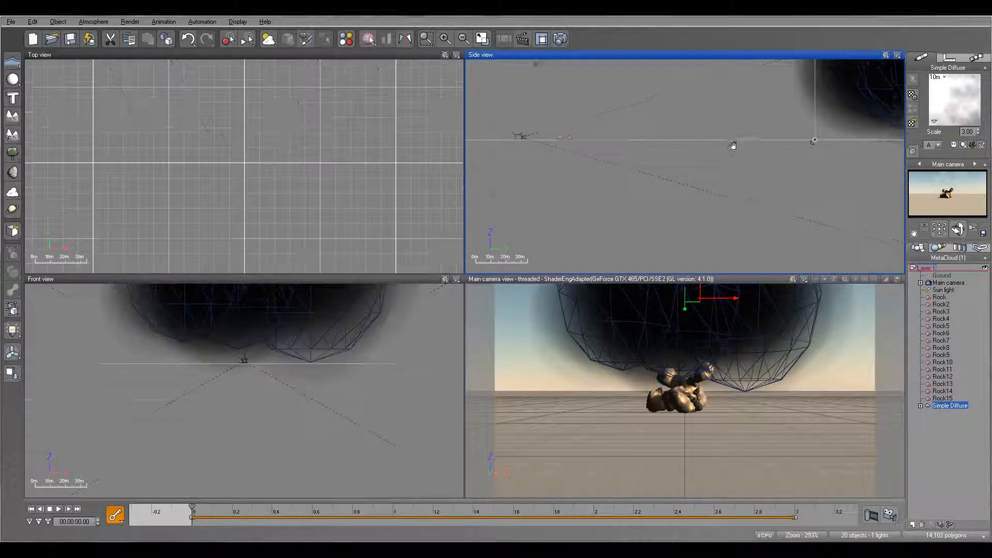
{"action": "right_click_drag", "start_coordinate": [852, 106], "coordinate": [840, 133]}
{"action": "left_click_drag", "start_coordinate": [840, 134], "coordinate": [521, 139]}
{"action": "scroll", "coordinate": [556, 130], "scroll_direction": "down", "scroll_amount": 3}
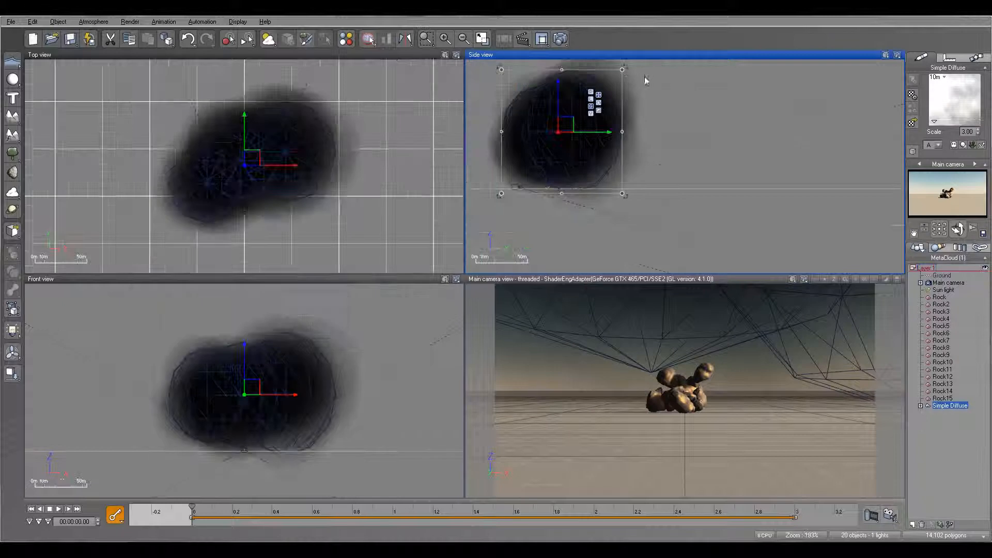
Scale the cloud down to a fraction of its size and move it over the rock pile.
{"action": "left_click_drag", "start_coordinate": [623, 69], "coordinate": [519, 175]}
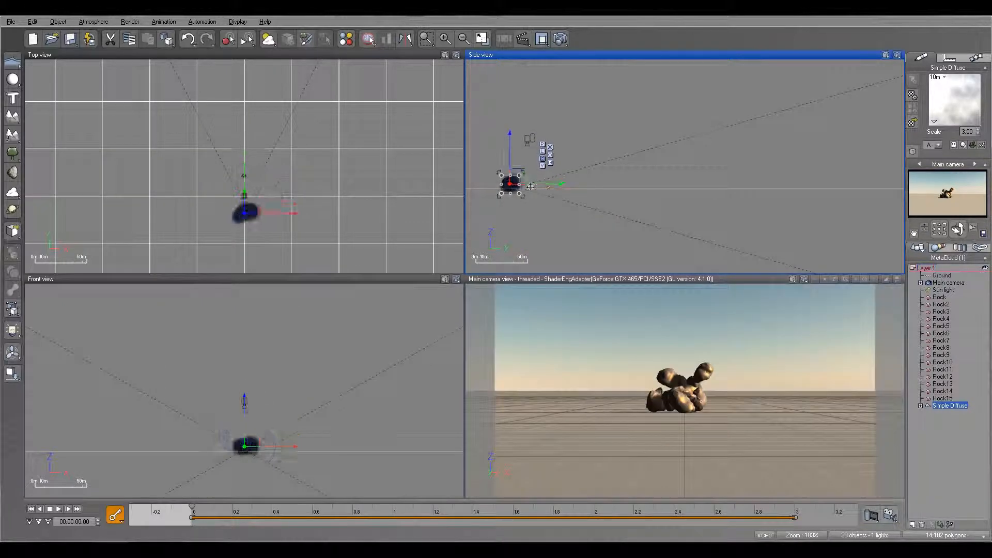
{"action": "scroll", "coordinate": [531, 188], "scroll_direction": "up", "scroll_amount": 3}
{"action": "right_click_drag", "start_coordinate": [533, 193], "coordinate": [658, 159]}
{"action": "left_click_drag", "start_coordinate": [604, 138], "coordinate": [758, 131]}
{"action": "scroll", "coordinate": [775, 151], "scroll_direction": "up", "scroll_amount": 2}
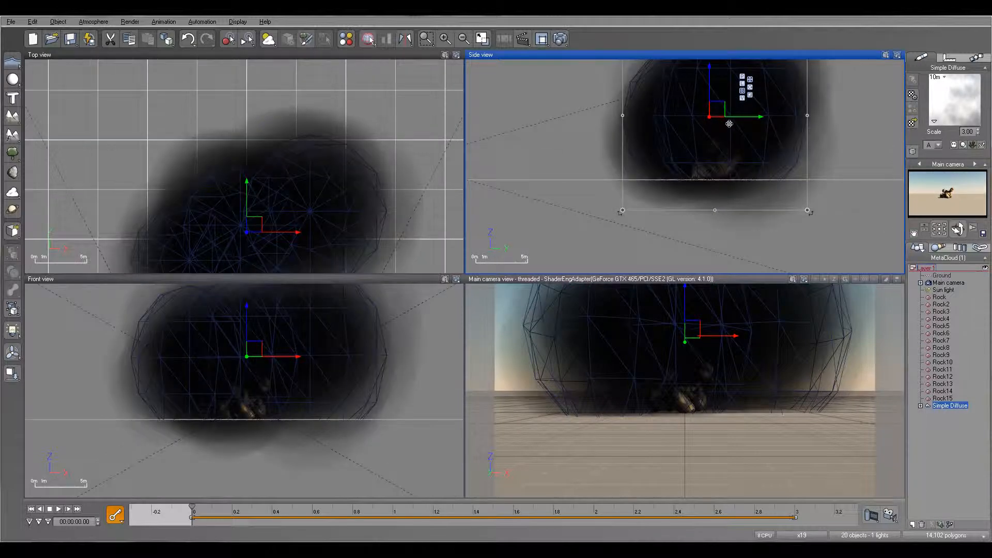
Shrink and position the cloud inside the rear of the rock pile, and add a keyframe to all its properties at time 0.
{"action": "scroll", "coordinate": [728, 124], "scroll_direction": "down", "scroll_amount": 2}
{"action": "left_click_drag", "start_coordinate": [686, 84], "coordinate": [742, 130]}
{"action": "scroll", "coordinate": [733, 140], "scroll_direction": "up", "scroll_amount": 6}
{"action": "left_click_drag", "start_coordinate": [643, 79], "coordinate": [658, 94]}
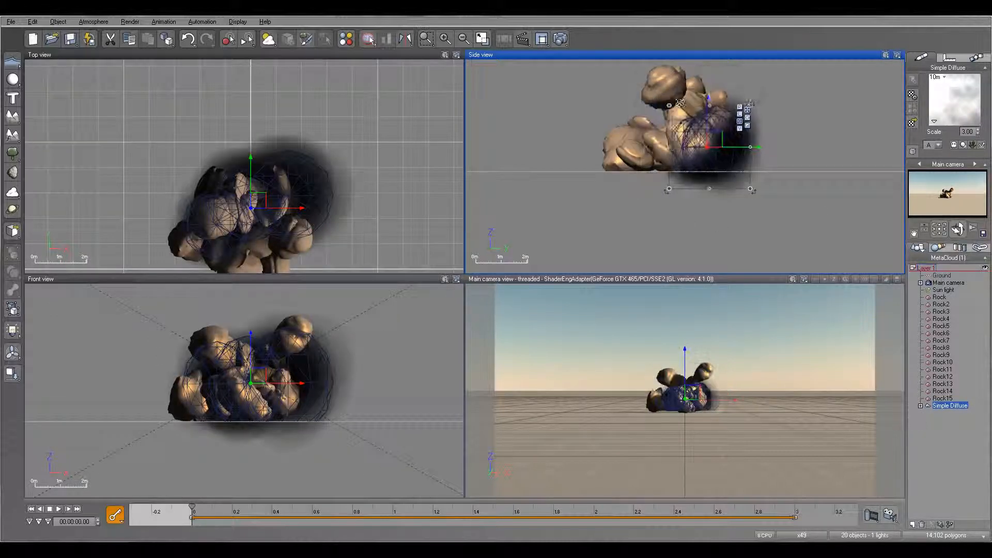
{"action": "left_click_drag", "start_coordinate": [700, 123], "coordinate": [694, 123]}
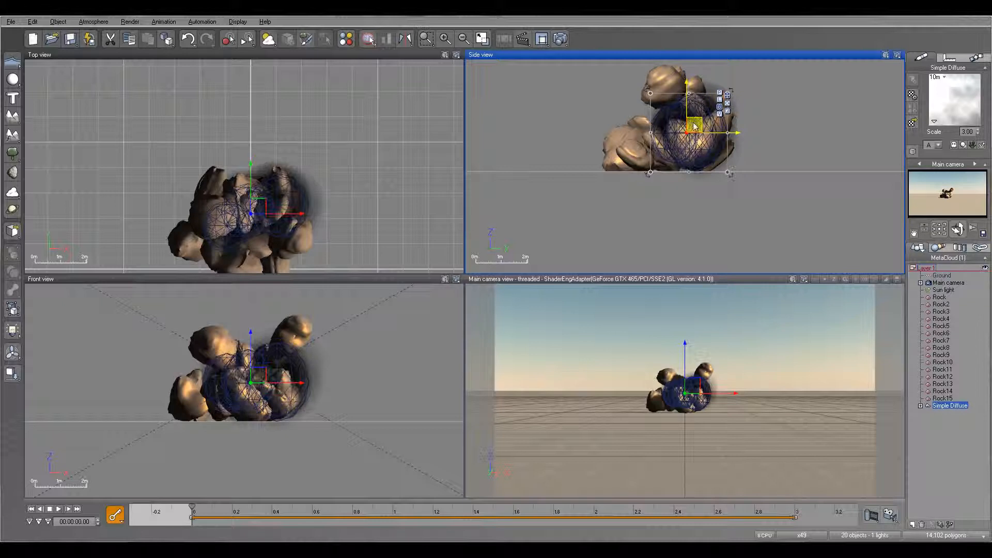
{"action": "left_click", "coordinate": [118, 517]}
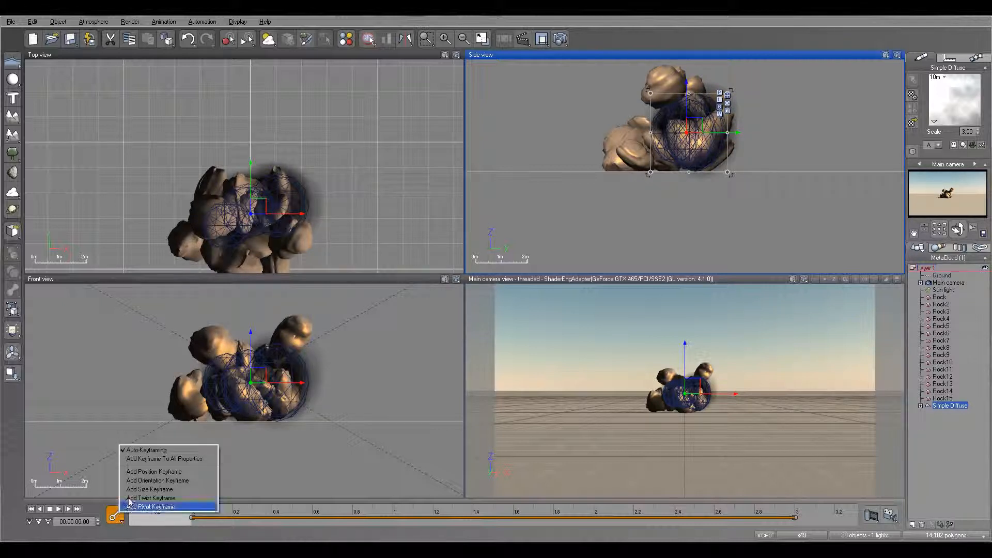
{"action": "left_click", "coordinate": [159, 459]}
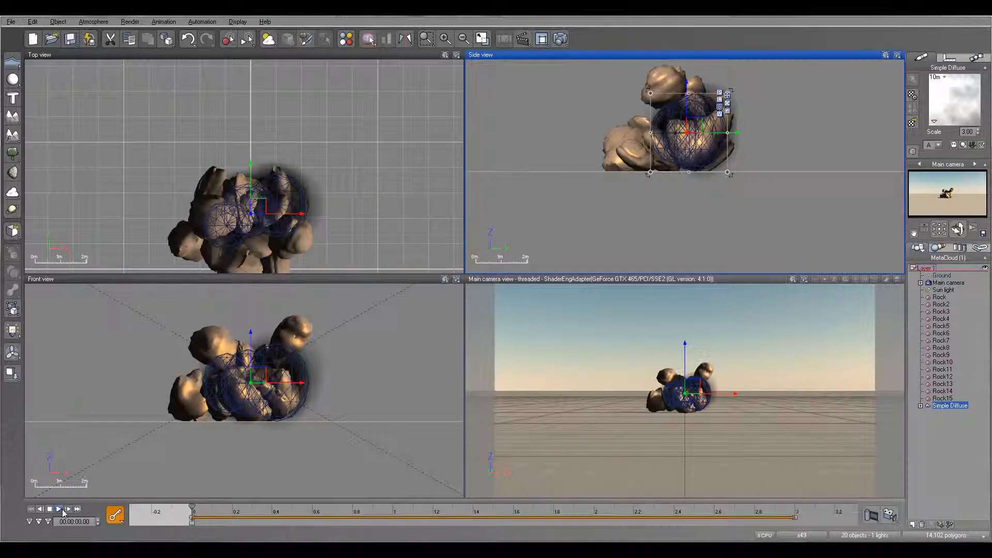
At the animation's end, 00:00:03.01, enlarge the cloud to engulf the scattered rocks and shift it up toward the camera.
{"action": "left_click", "coordinate": [78, 509]}
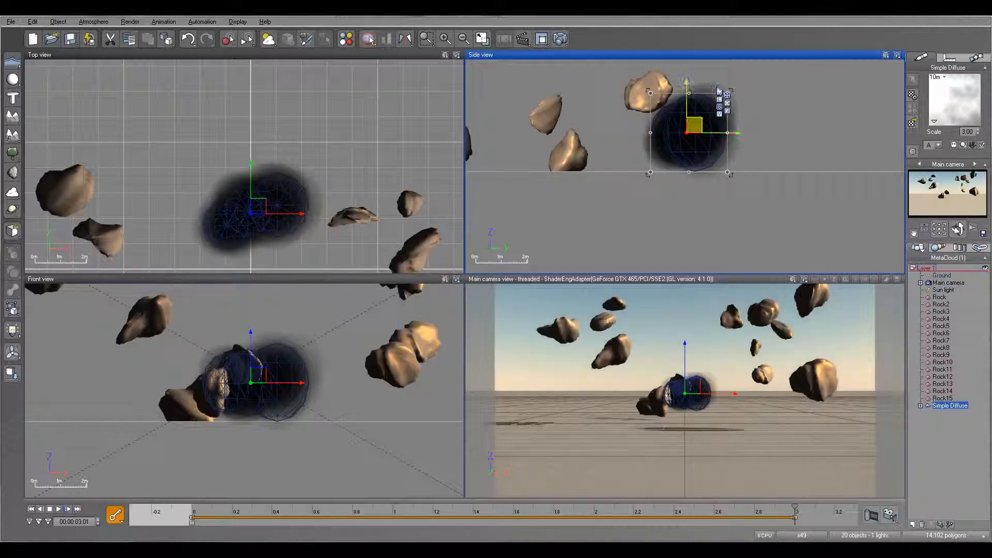
{"action": "scroll", "coordinate": [692, 127], "scroll_direction": "down", "scroll_amount": 10}
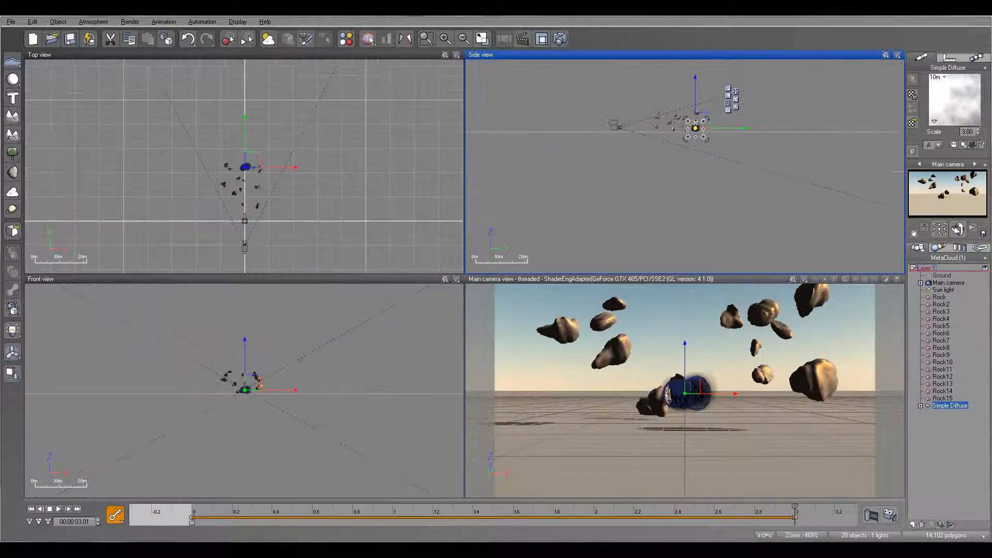
{"action": "left_click_drag", "start_coordinate": [689, 121], "coordinate": [683, 101]}
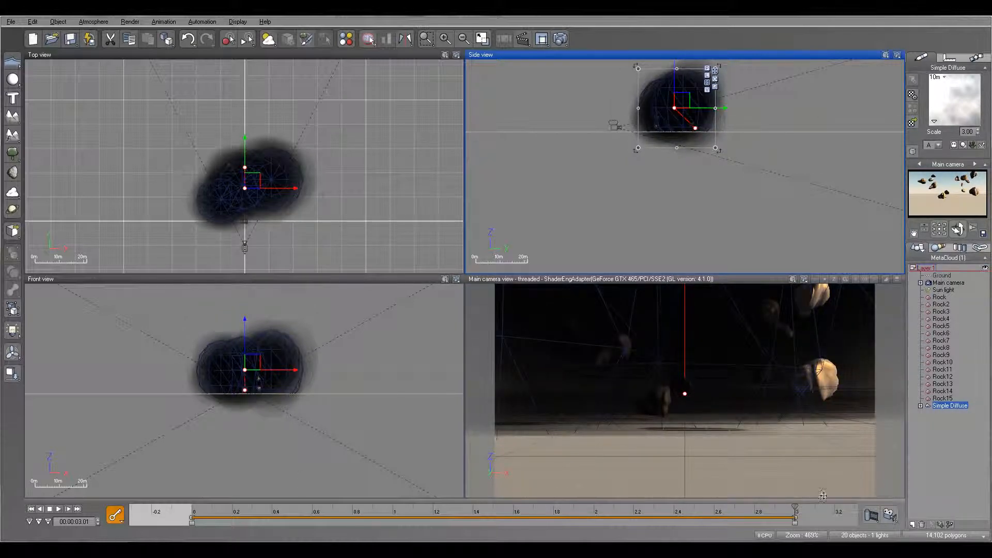
At time 00:00:01.68, scale the Simple Diffuse cloud down to about half its size so the flying rocks stay ahead of it.
{"action": "left_click_drag", "start_coordinate": [794, 506], "coordinate": [657, 506]}
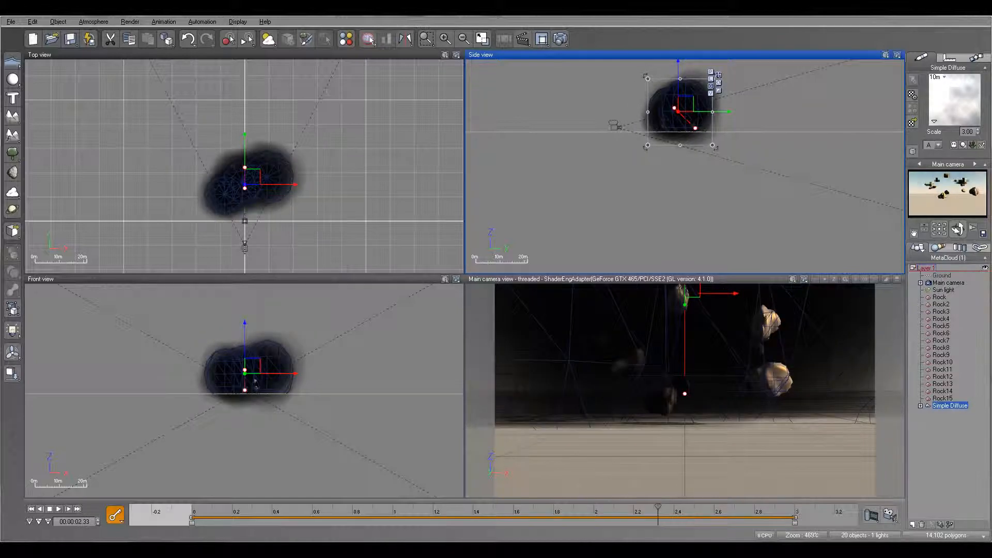
{"action": "left_click", "coordinate": [758, 282]}
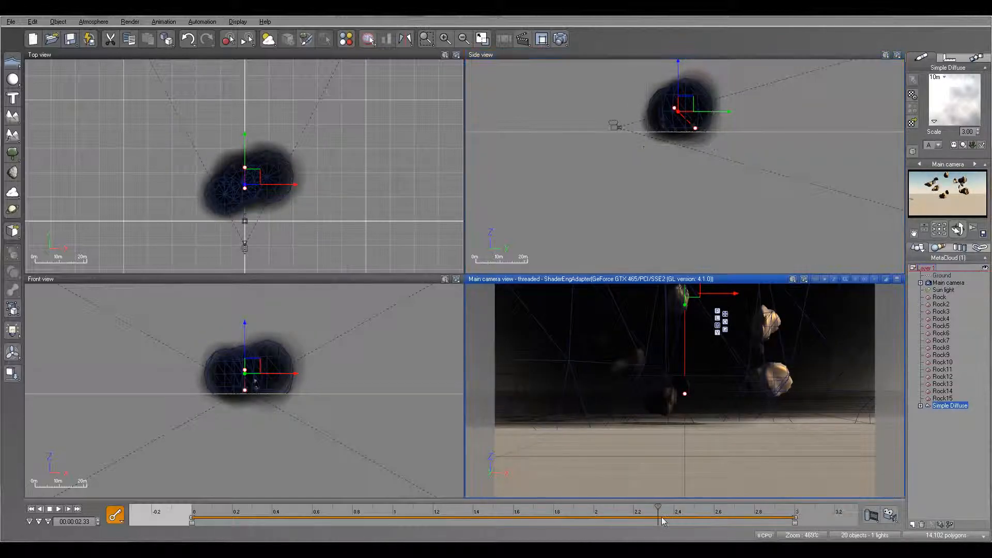
{"action": "mouse_move", "coordinate": [657, 508]}
{"action": "left_mouse_down"}
{"action": "mouse_move", "coordinate": [342, 508]}
{"action": "mouse_move", "coordinate": [789, 510]}
{"action": "mouse_move", "coordinate": [213, 521]}
{"action": "mouse_move", "coordinate": [465, 522]}
{"action": "left_mouse_up"}
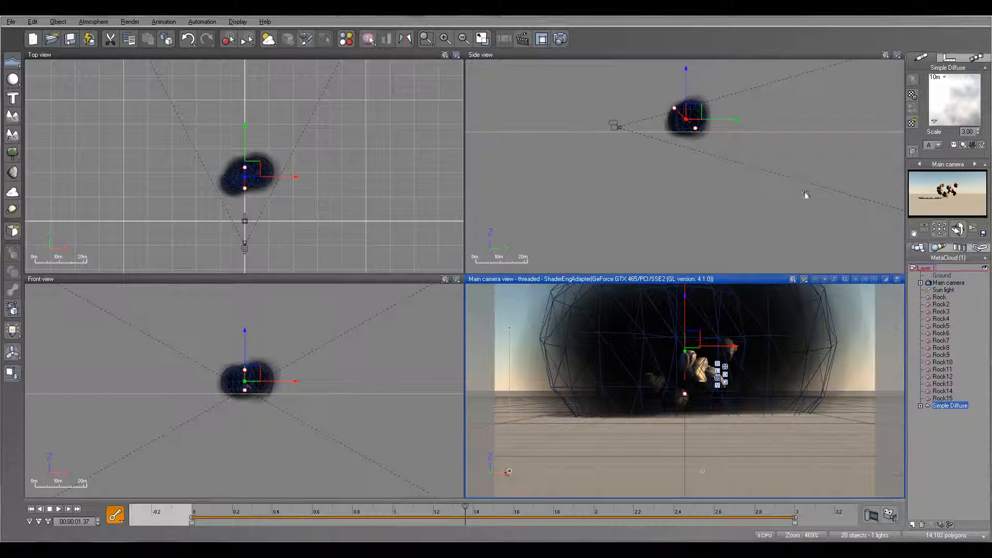
{"action": "left_click_drag", "start_coordinate": [467, 509], "coordinate": [529, 510]}
{"action": "left_click", "coordinate": [694, 115]}
{"action": "scroll", "coordinate": [695, 115], "scroll_direction": "up", "scroll_amount": 4}
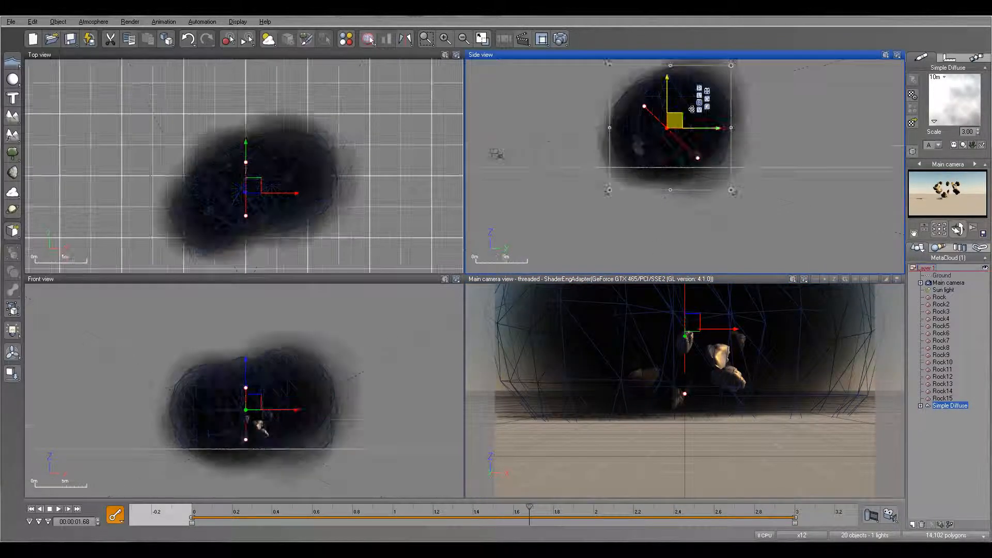
{"action": "left_click_drag", "start_coordinate": [610, 67], "coordinate": [668, 127]}
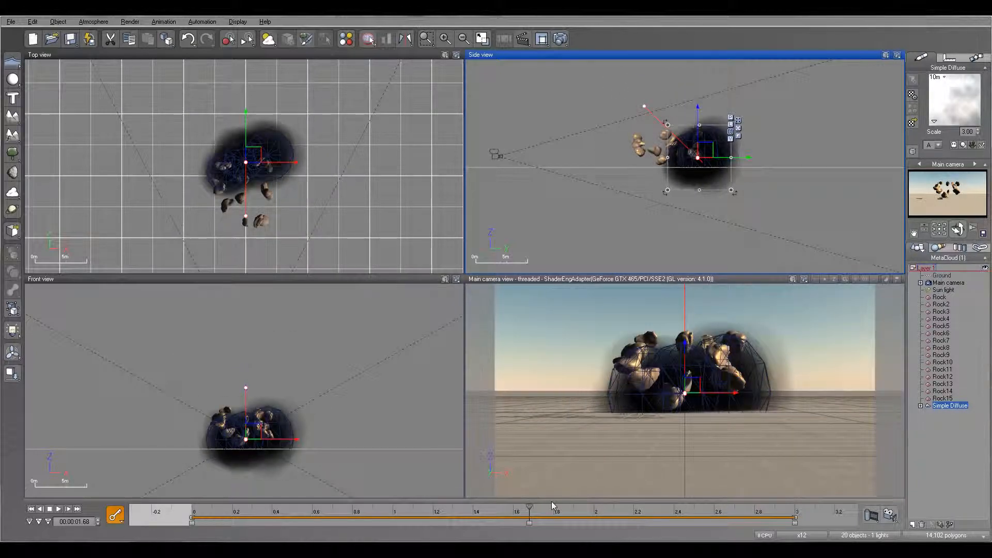
{"action": "left_click_drag", "start_coordinate": [528, 506], "coordinate": [578, 525]}
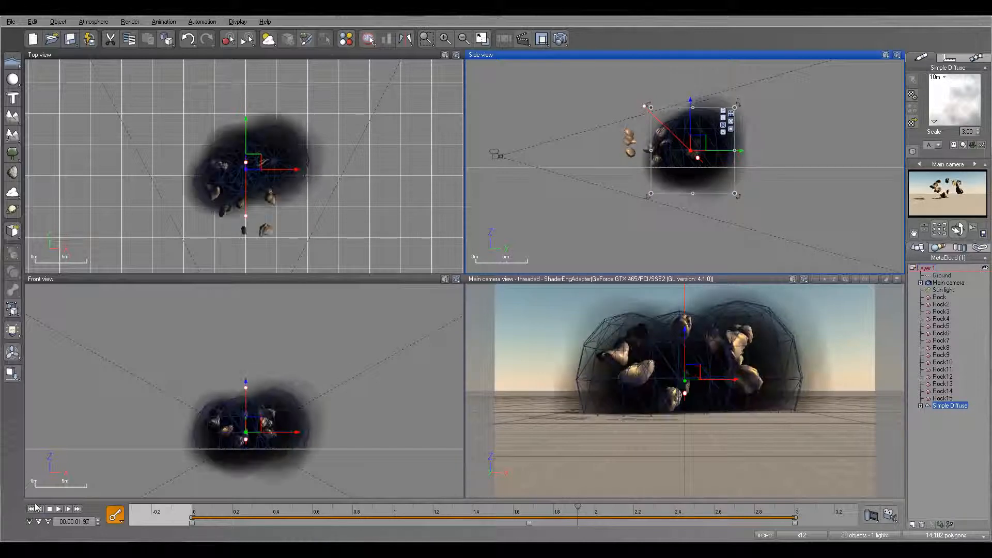
Back at time 0, set the cloud material's Cover to 59% and Density to 79%.
{"action": "left_click", "coordinate": [32, 509]}
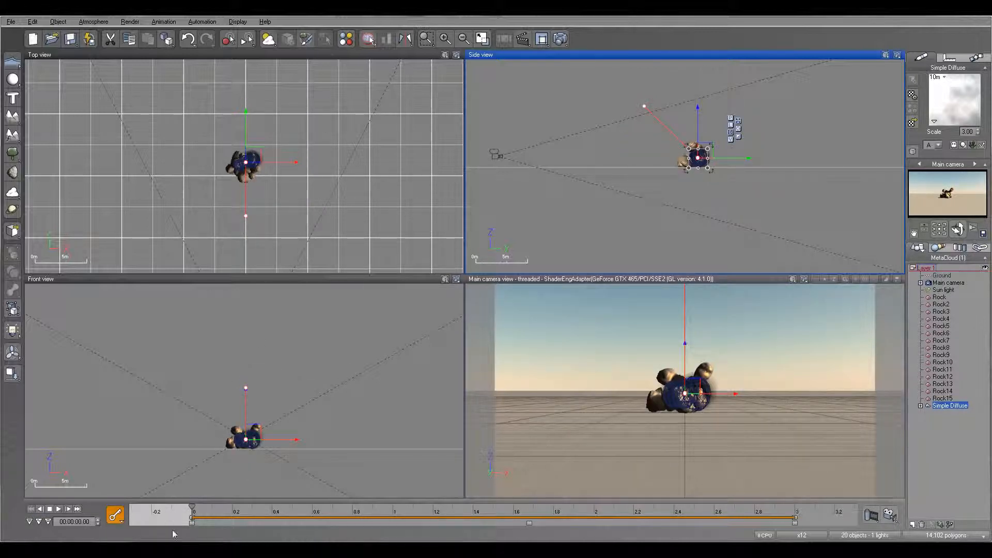
{"action": "double_click", "coordinate": [968, 100]}
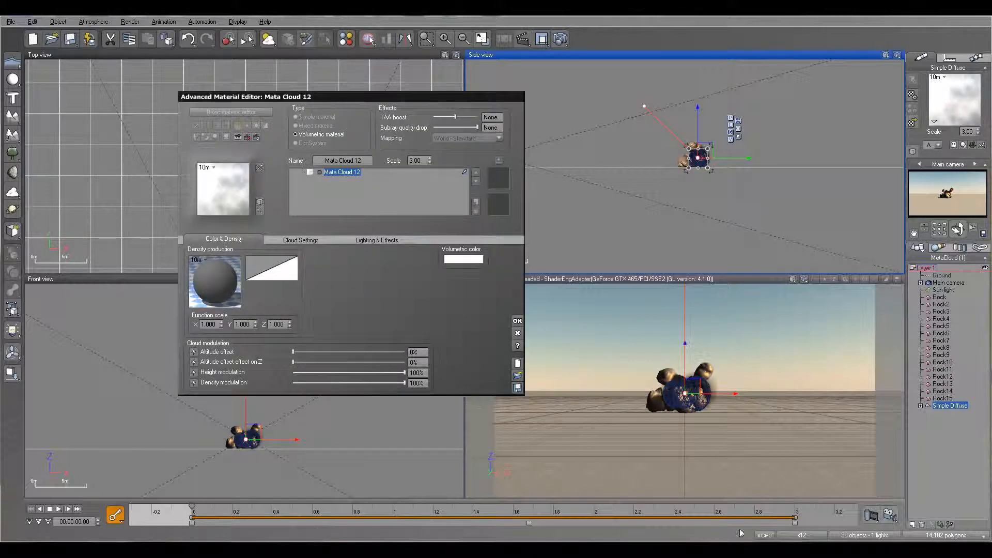
{"action": "left_click_drag", "start_coordinate": [339, 99], "coordinate": [439, 103]}
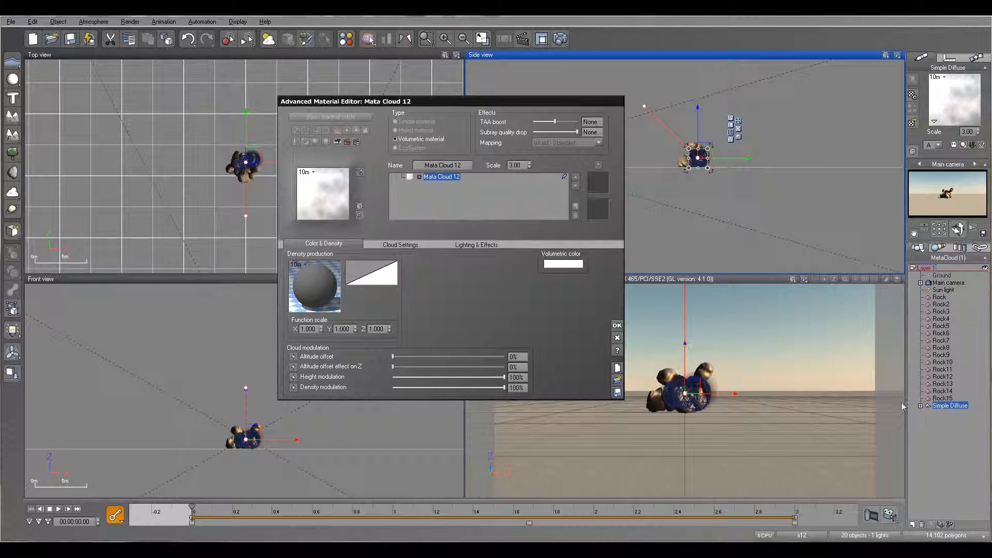
{"action": "left_click", "coordinate": [385, 245]}
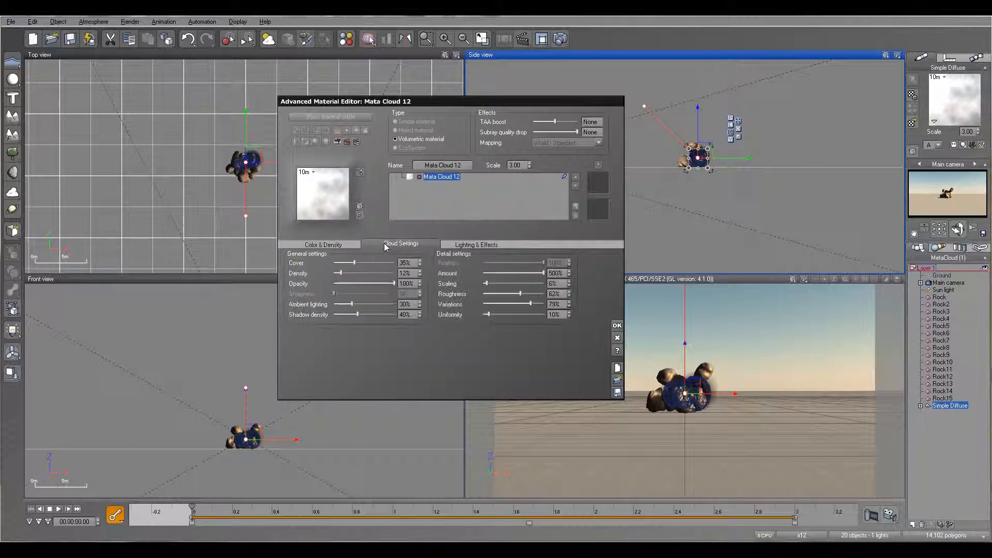
{"action": "left_click_drag", "start_coordinate": [357, 269], "coordinate": [392, 273]}
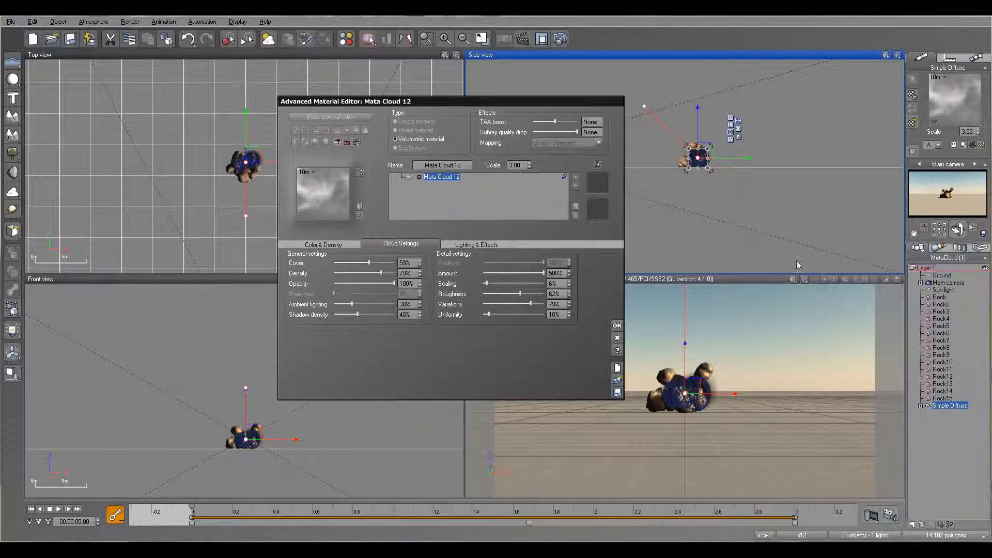
{"action": "left_click", "coordinate": [617, 338]}
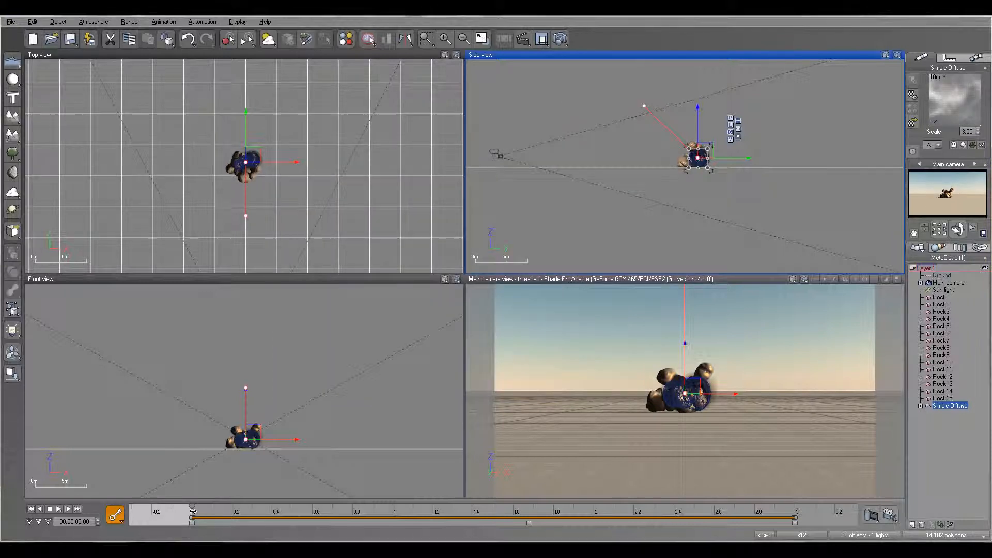
Set rendering to screen at 800x450 and test-render the frame at 00:00:01.92.
{"action": "left_click_drag", "start_coordinate": [357, 511], "coordinate": [456, 511]}
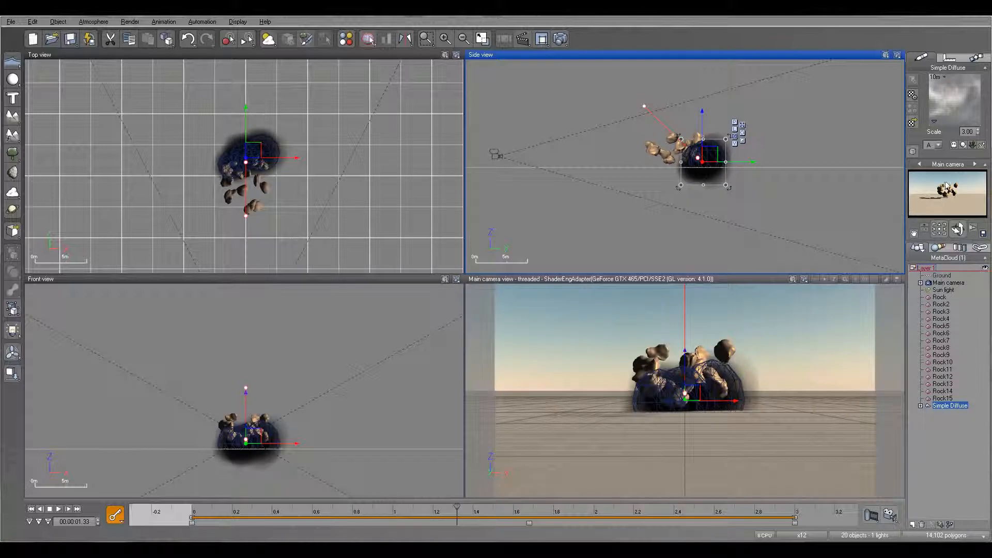
{"action": "left_click_drag", "start_coordinate": [457, 507], "coordinate": [577, 508]}
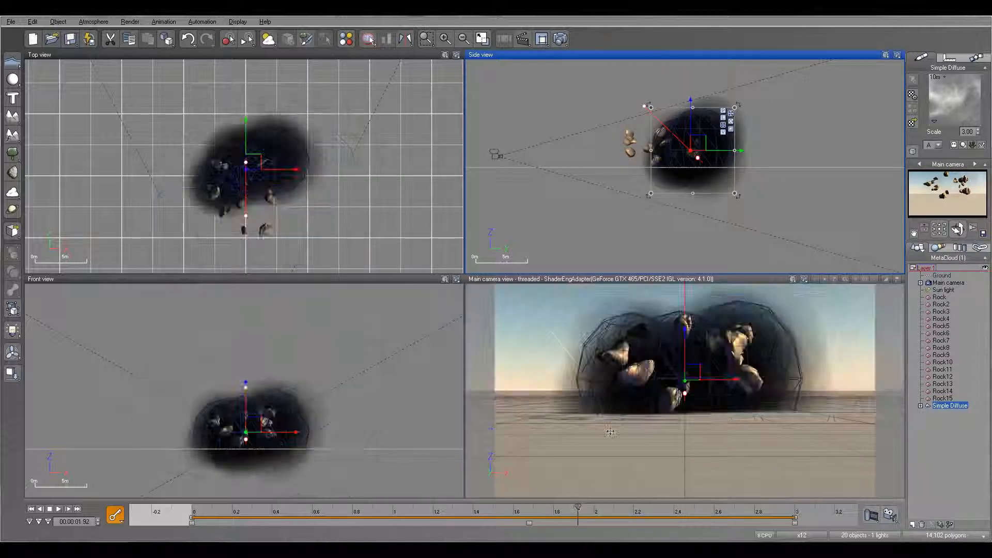
{"action": "left_click", "coordinate": [561, 40]}
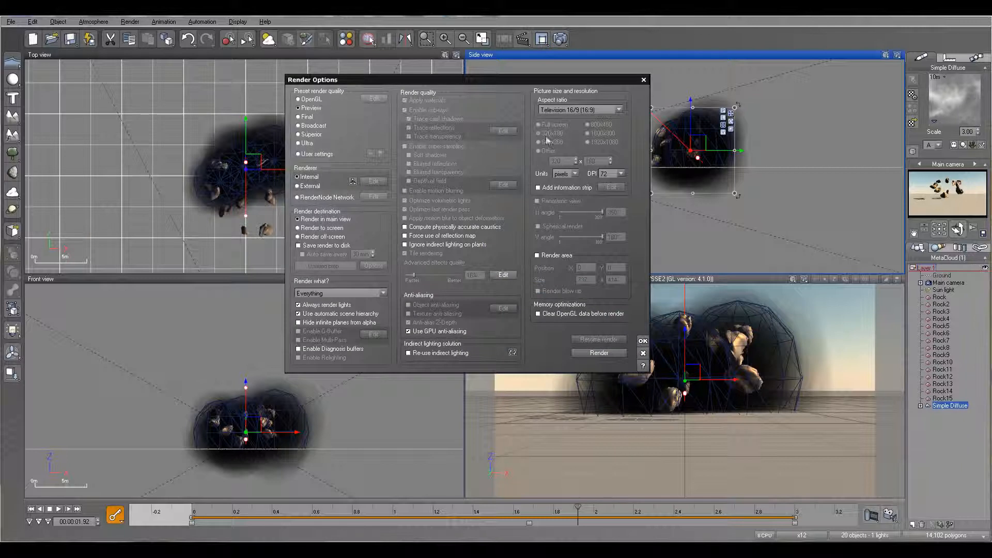
{"action": "left_click", "coordinate": [309, 227]}
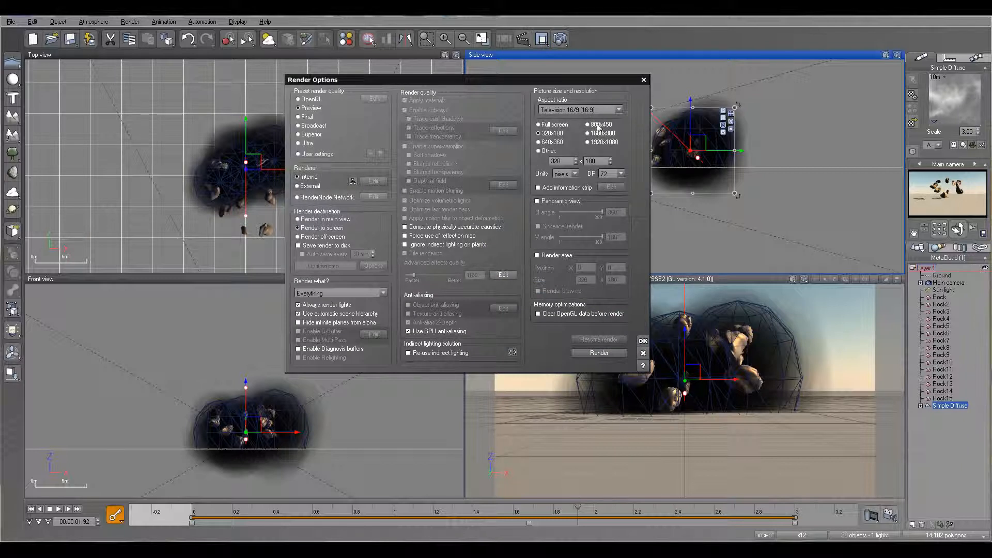
{"action": "left_click", "coordinate": [599, 353]}
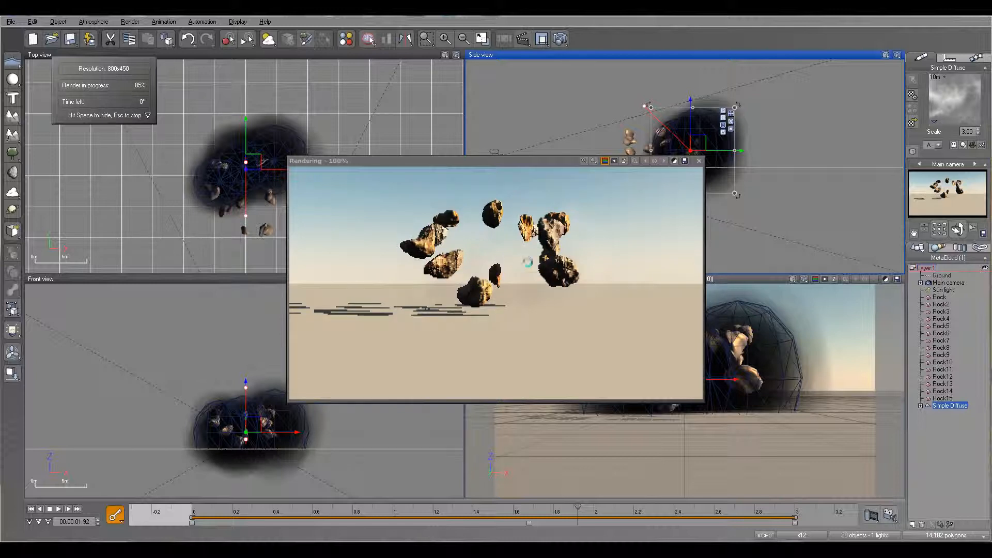
{"action": "left_click", "coordinate": [532, 354]}
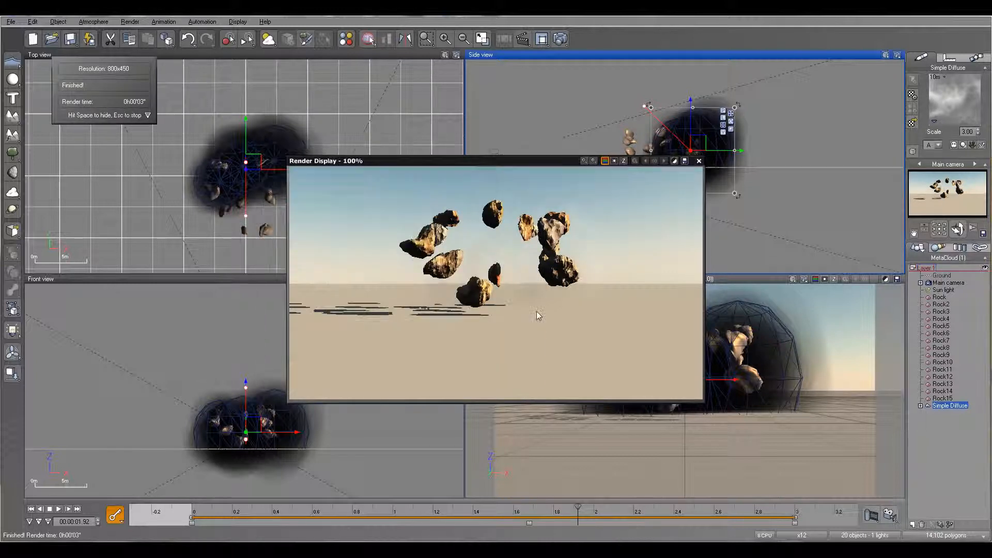
{"action": "left_click", "coordinate": [698, 161]}
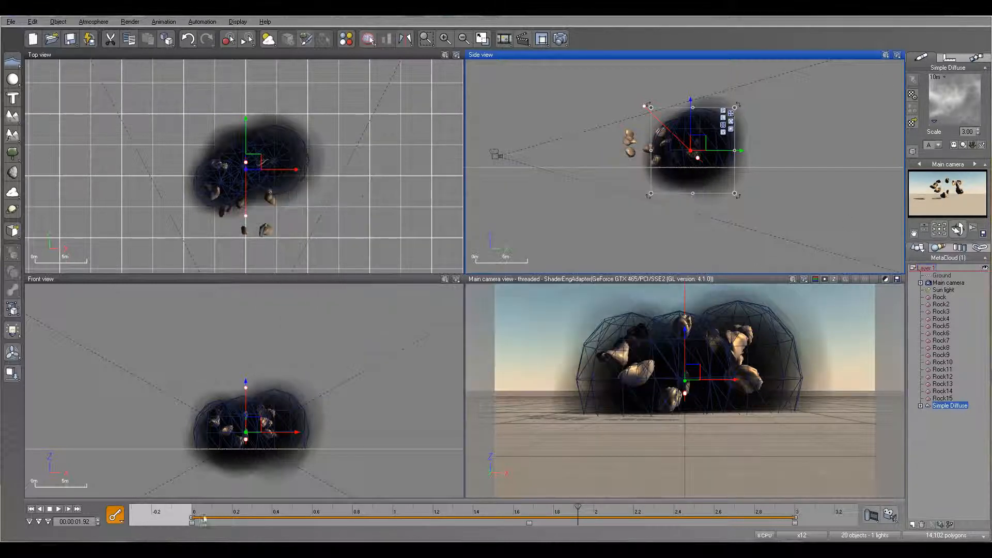
Return to time 0 and raise the cloud material's Cover to 74% and Density to 99%.
{"action": "left_click", "coordinate": [31, 510]}
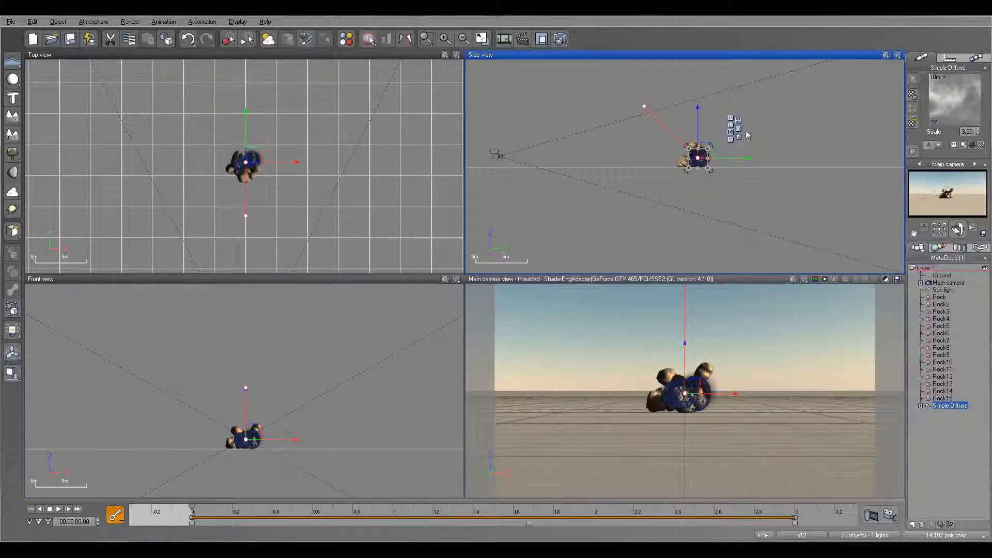
{"action": "double_click", "coordinate": [944, 96]}
{"action": "left_click_drag", "start_coordinate": [356, 260], "coordinate": [392, 273]}
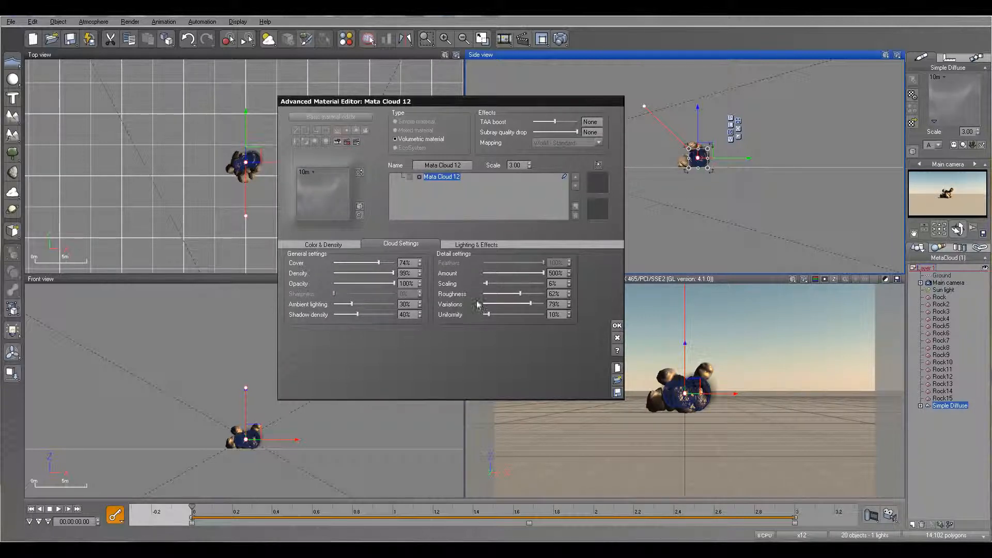
Set the cloud material's lighting model to Cloud Object (v2.0) and accept the material changes.
{"action": "left_click", "coordinate": [330, 244]}
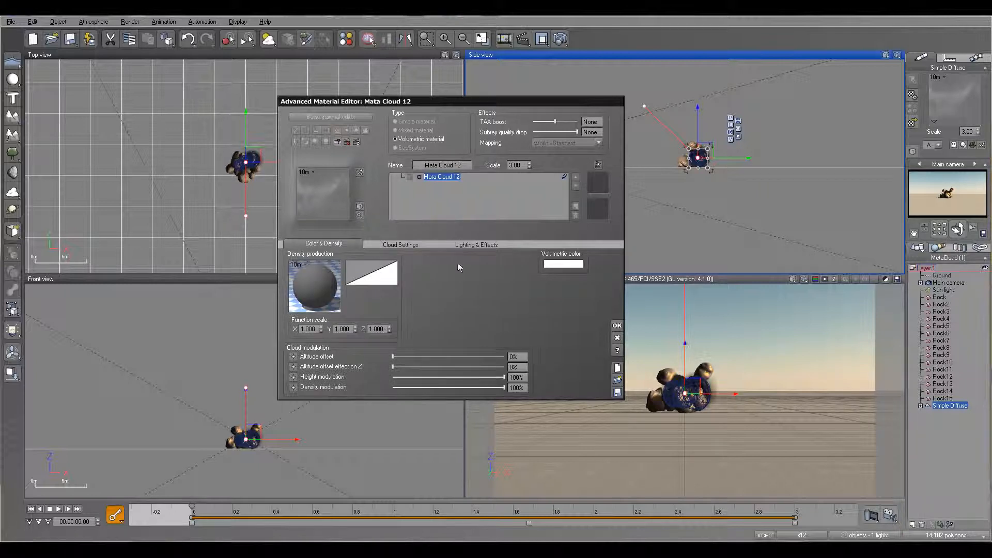
{"action": "left_click", "coordinate": [462, 245]}
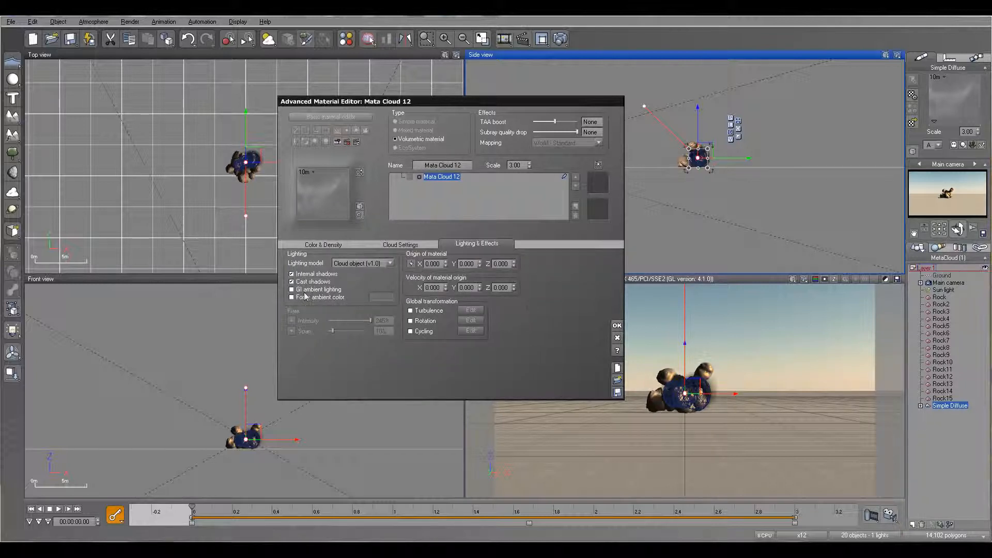
{"action": "left_click", "coordinate": [391, 264]}
{"action": "left_click", "coordinate": [382, 278]}
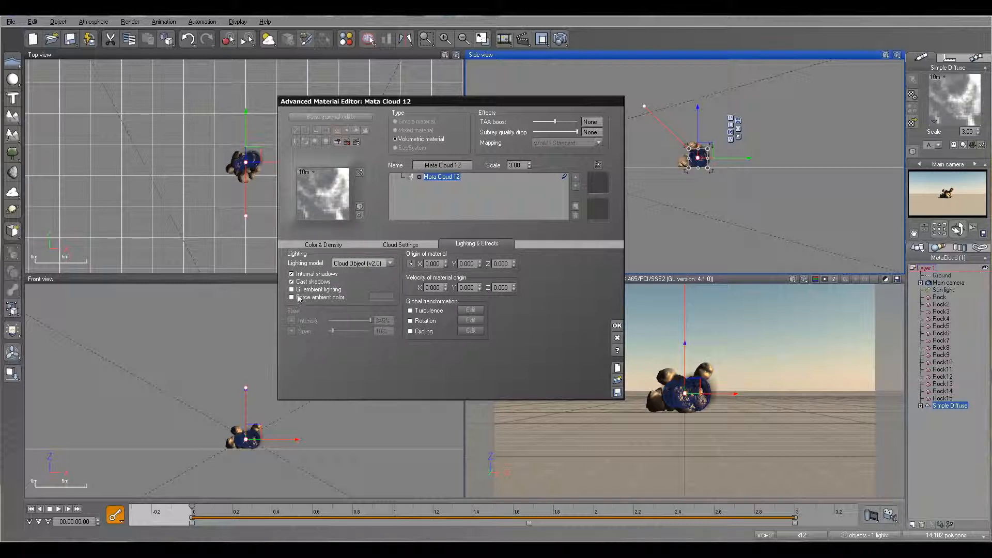
{"action": "left_click", "coordinate": [617, 325]}
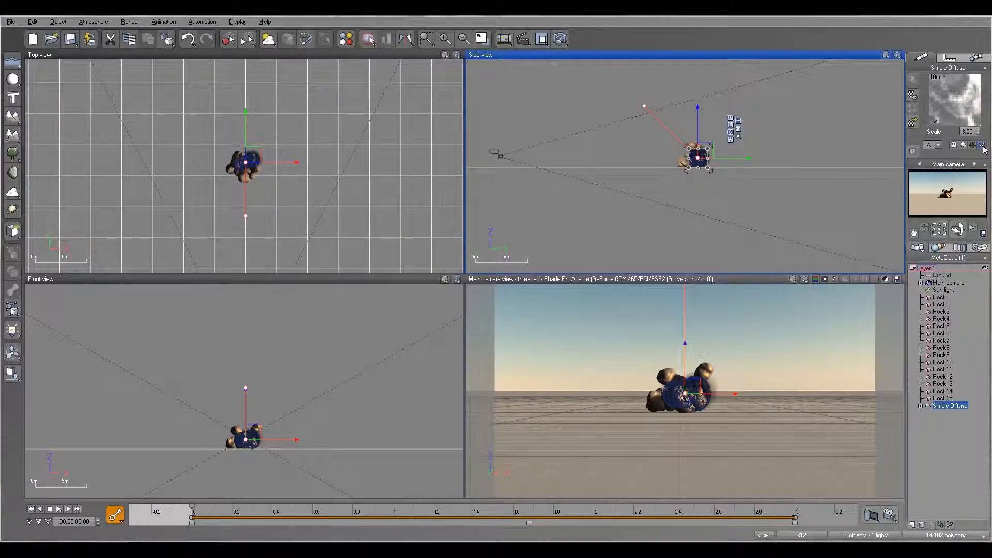
Turn on the third render flag of the Simple Diffuse cloud and test-render the frame at time 0.
{"action": "left_click", "coordinate": [972, 146]}
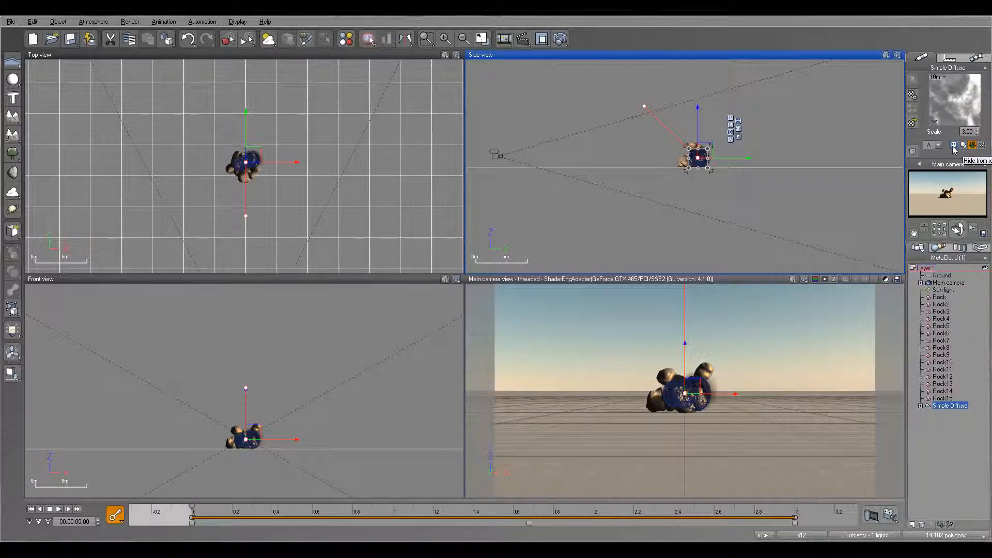
{"action": "left_click", "coordinate": [560, 39]}
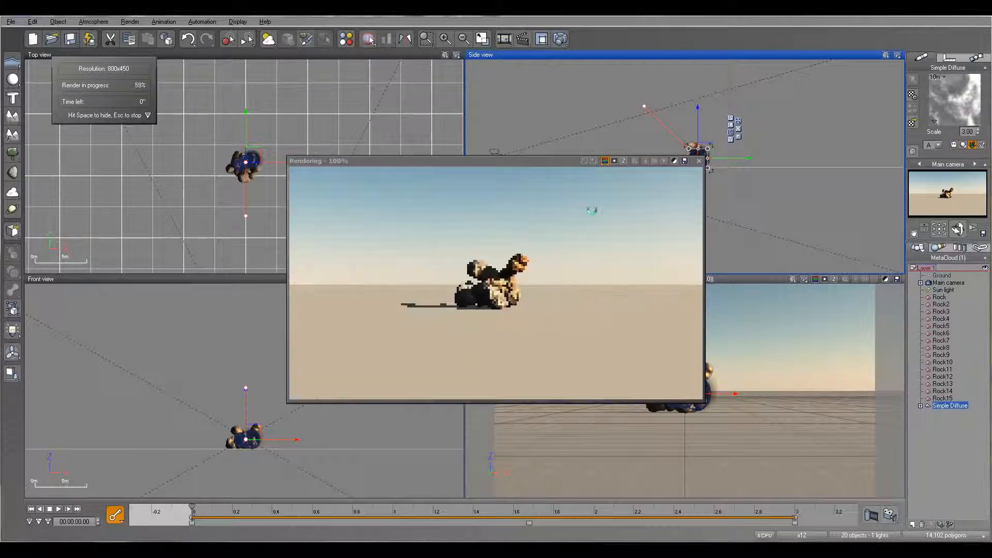
{"action": "left_click", "coordinate": [700, 163]}
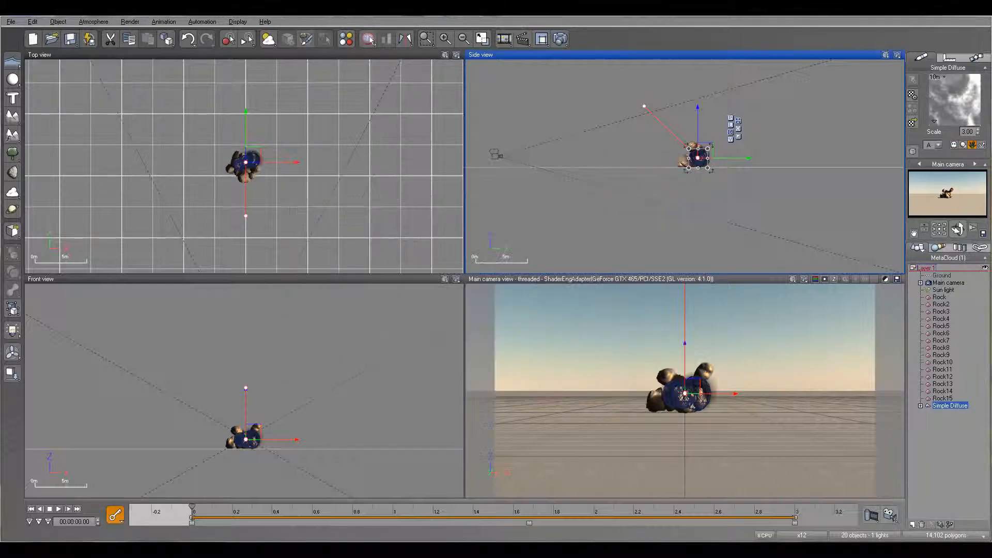
Test-render the frame at 00:00:02.85 to check the expanded cloud around the scattered rocks, and stop the render early.
{"action": "left_click_drag", "start_coordinate": [193, 508], "coordinate": [762, 525]}
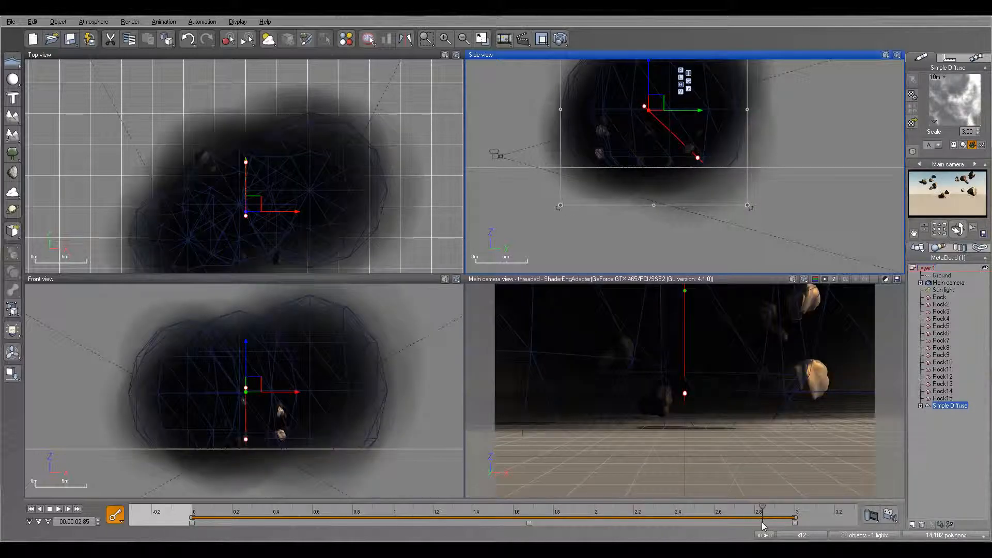
{"action": "left_click", "coordinate": [561, 39]}
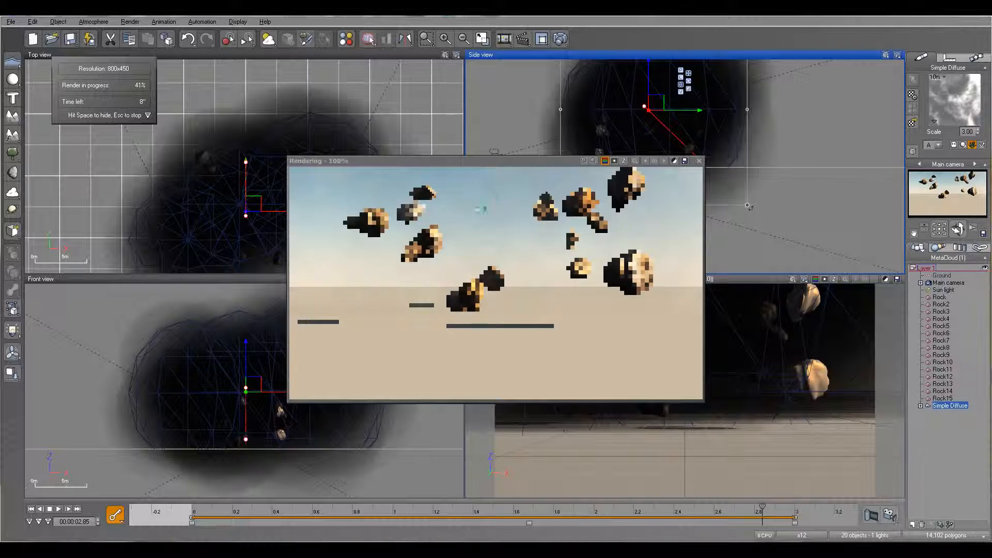
{"action": "key", "text": "Escape"}
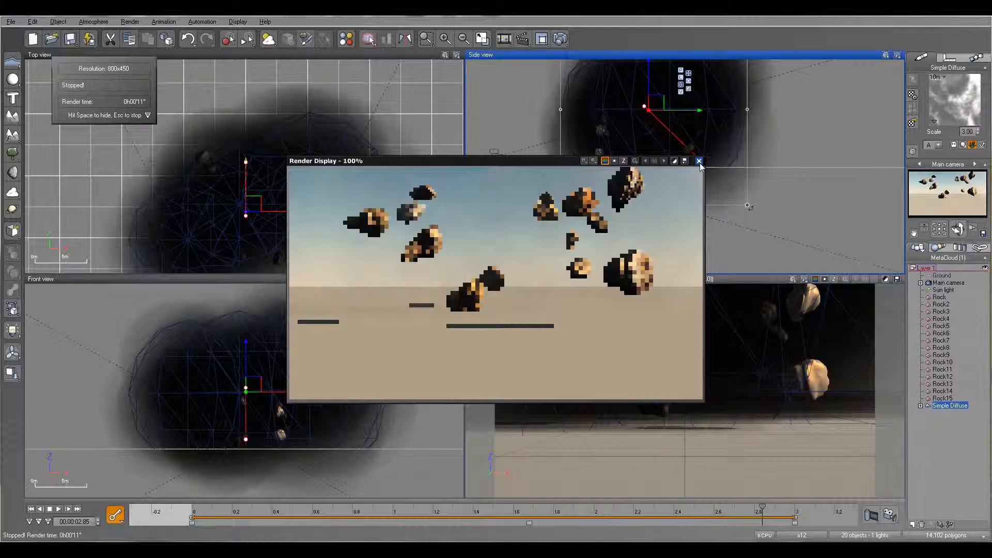
{"action": "left_click", "coordinate": [699, 162]}
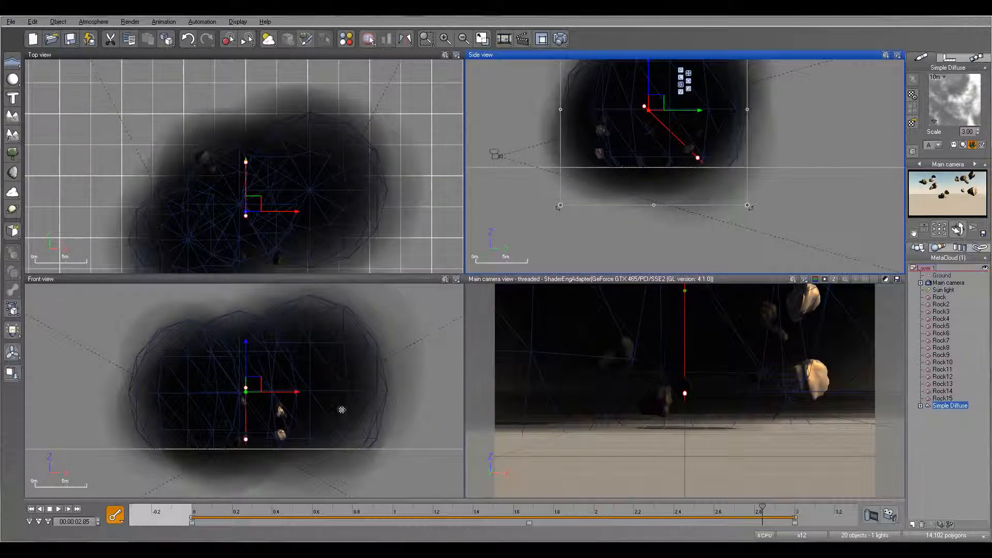
At time 0, set the cloud material's Cover to 100%, Feathers 33%, Scaling 7%, Roughness 76%, Variations 56% and Uniformity 37%.
{"action": "left_click", "coordinate": [31, 509]}
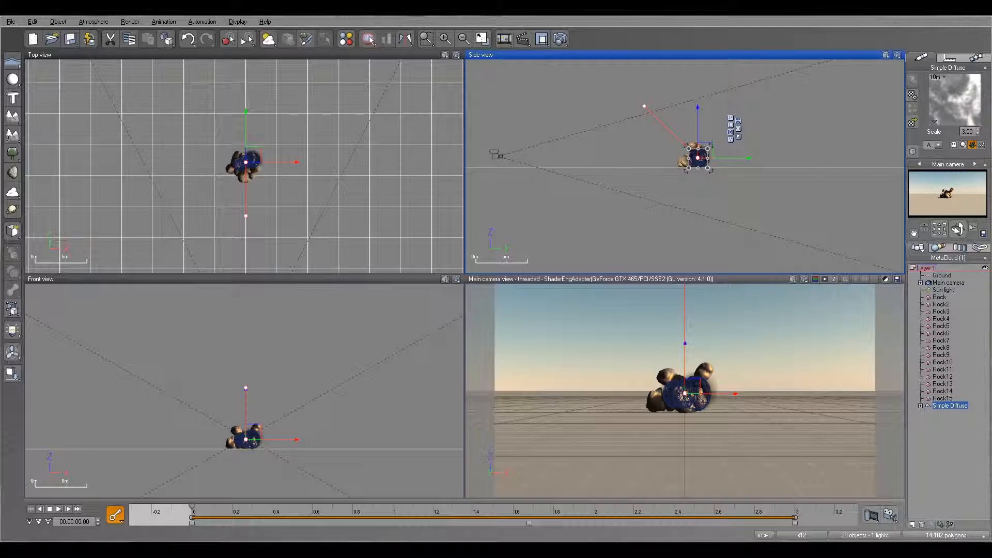
{"action": "double_click", "coordinate": [953, 101]}
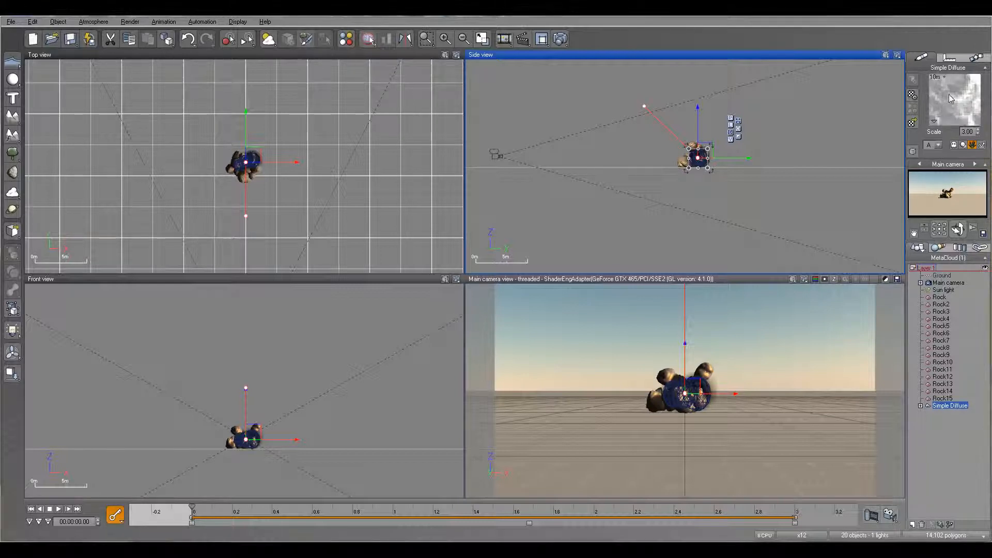
{"action": "left_click_drag", "start_coordinate": [378, 263], "coordinate": [394, 263]}
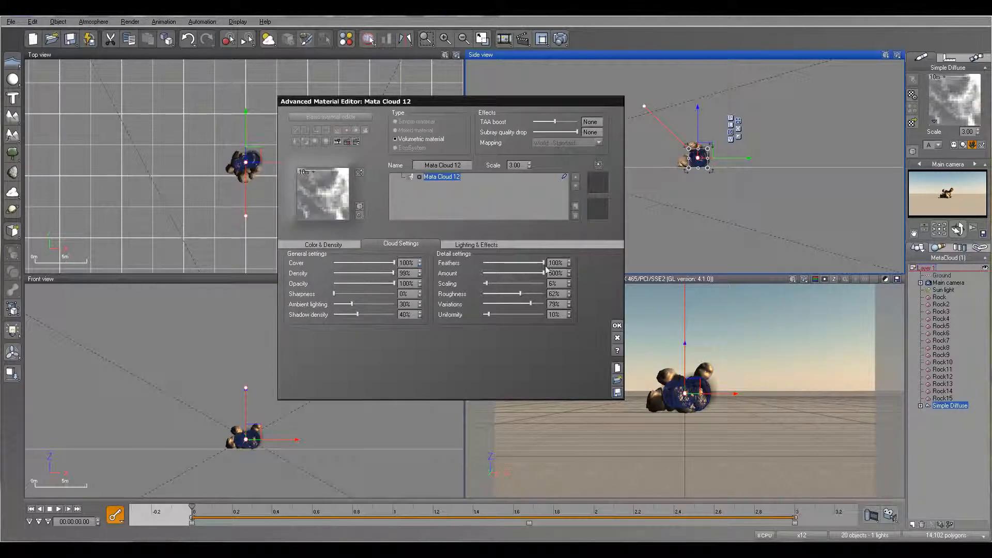
{"action": "left_click_drag", "start_coordinate": [540, 263], "coordinate": [504, 314]}
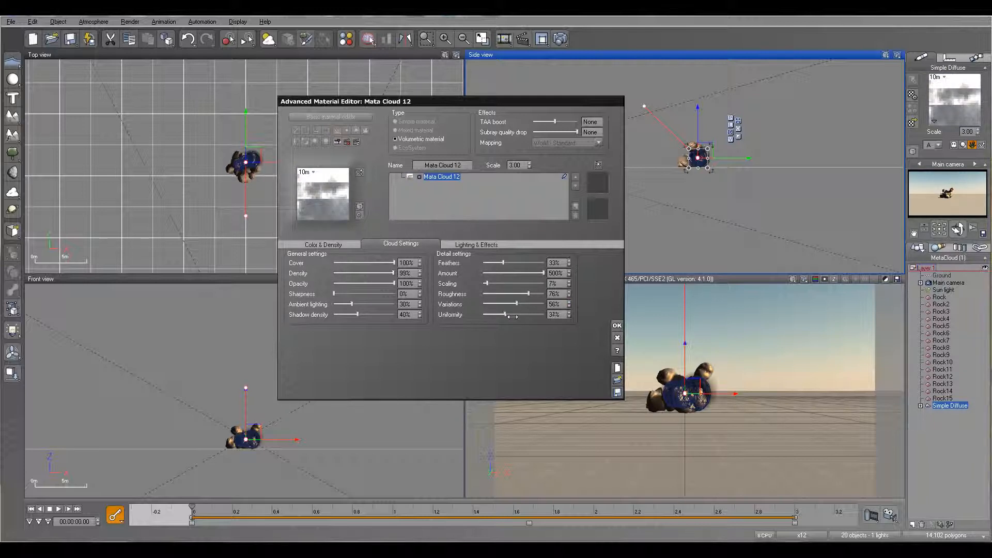
Raise the cloud material's Ambient lighting to 62% and Shadow density to 61%, and accept the material changes.
{"action": "left_click_drag", "start_coordinate": [351, 305], "coordinate": [373, 313]}
{"action": "left_click", "coordinate": [944, 177]}
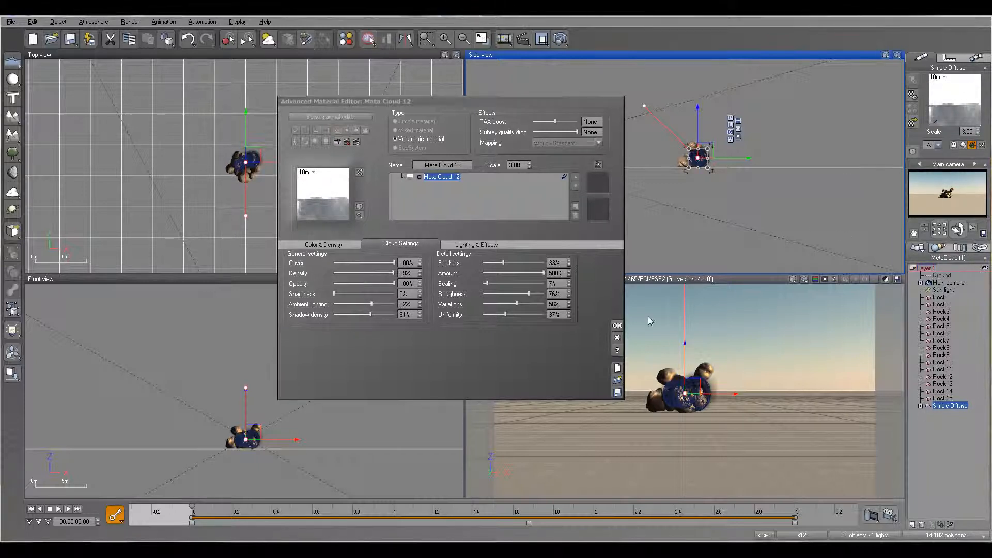
{"action": "left_click", "coordinate": [617, 326]}
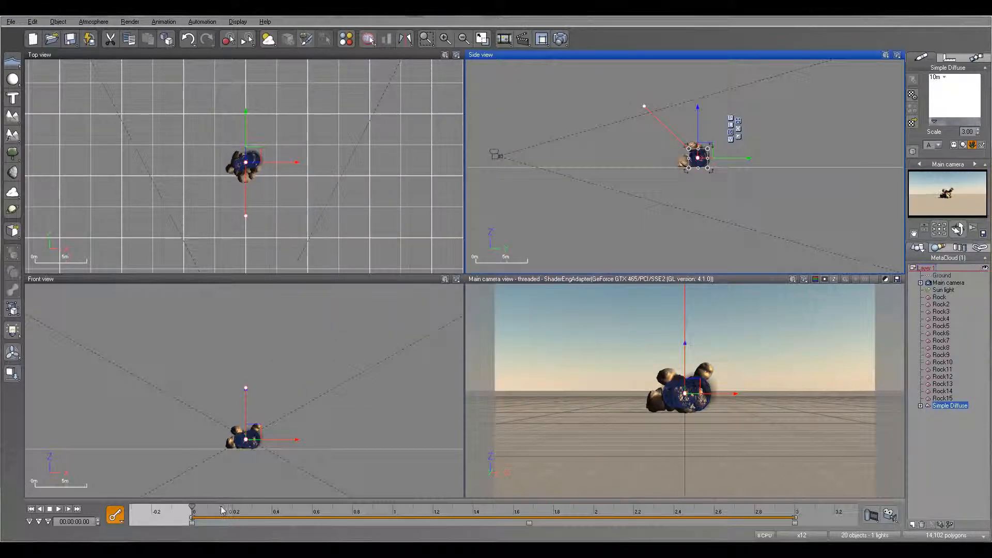
Test-render the frame at 00:00:02.73 to check the cloud around the rocks, stop the render early and close it.
{"action": "left_click_drag", "start_coordinate": [193, 507], "coordinate": [618, 508]}
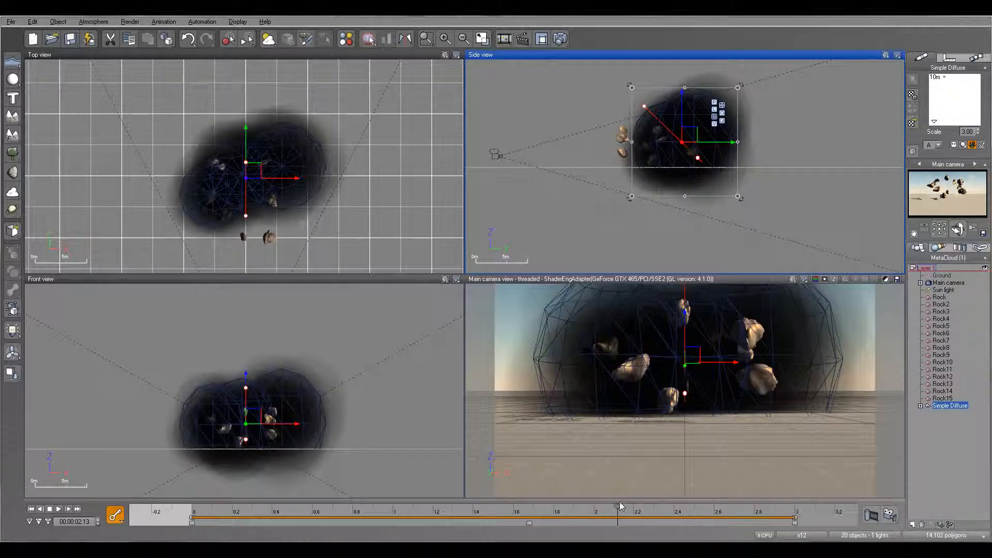
{"action": "left_click_drag", "start_coordinate": [617, 508], "coordinate": [739, 508]}
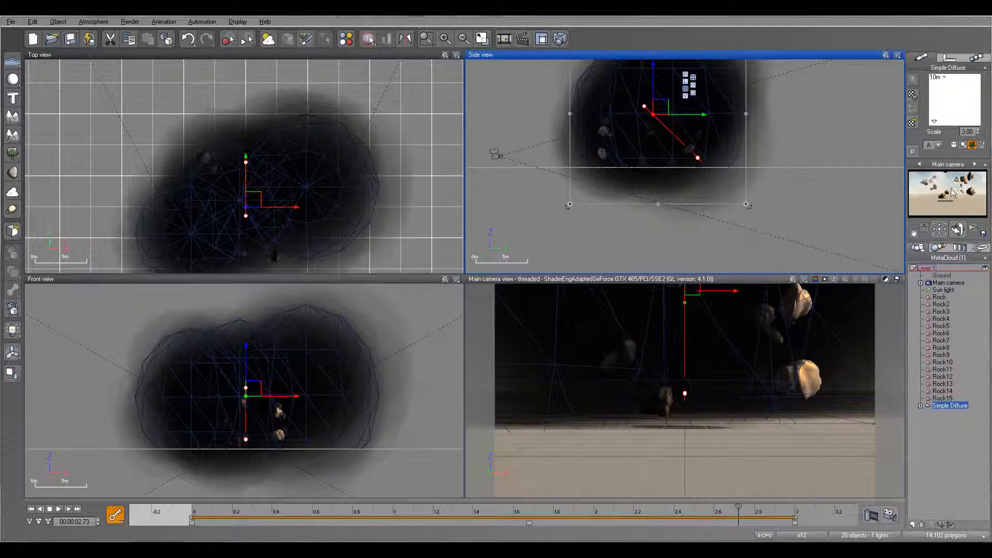
{"action": "left_click", "coordinate": [561, 40]}
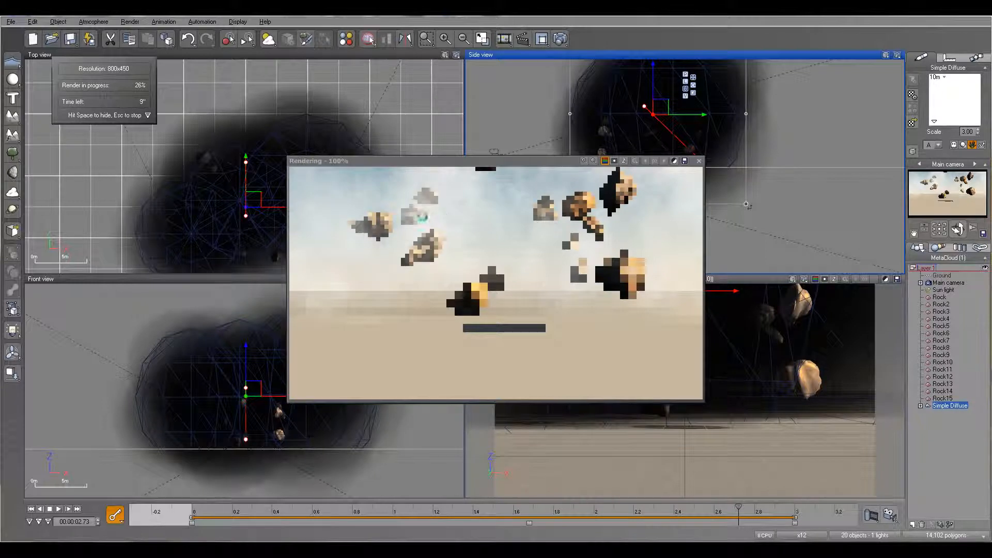
{"action": "key", "text": "Escape"}
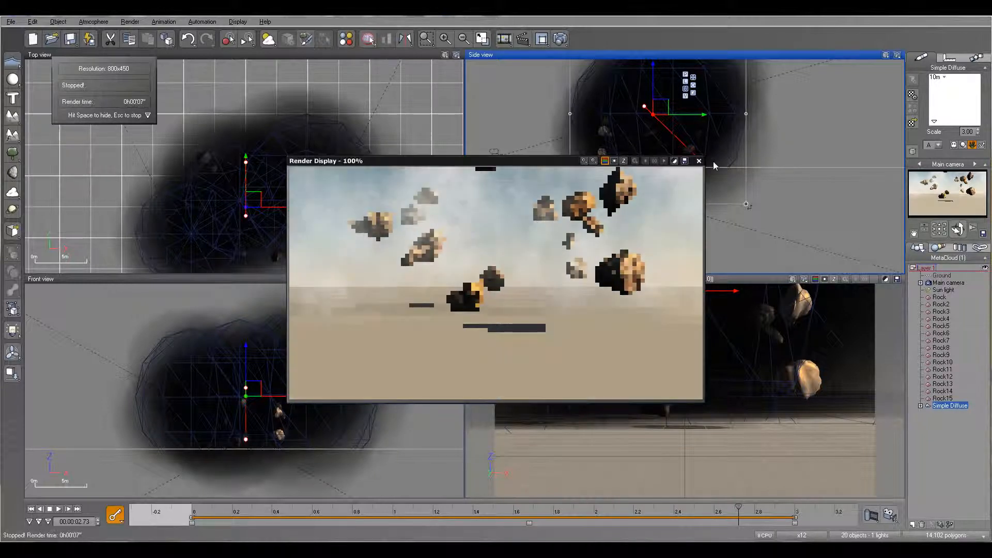
{"action": "left_click", "coordinate": [699, 161]}
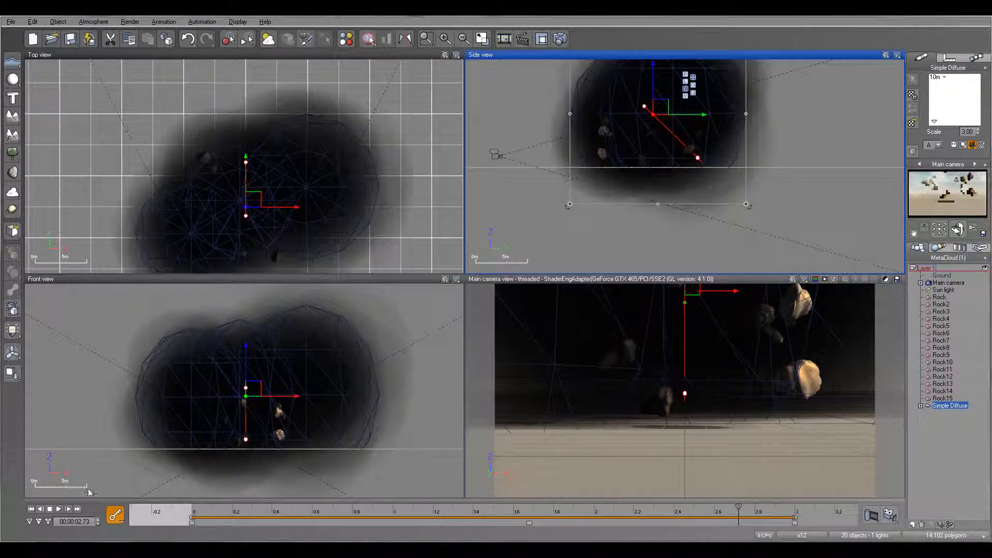
Return to time 0 and add a keyframe to all properties of the main camera.
{"action": "left_click", "coordinate": [31, 510]}
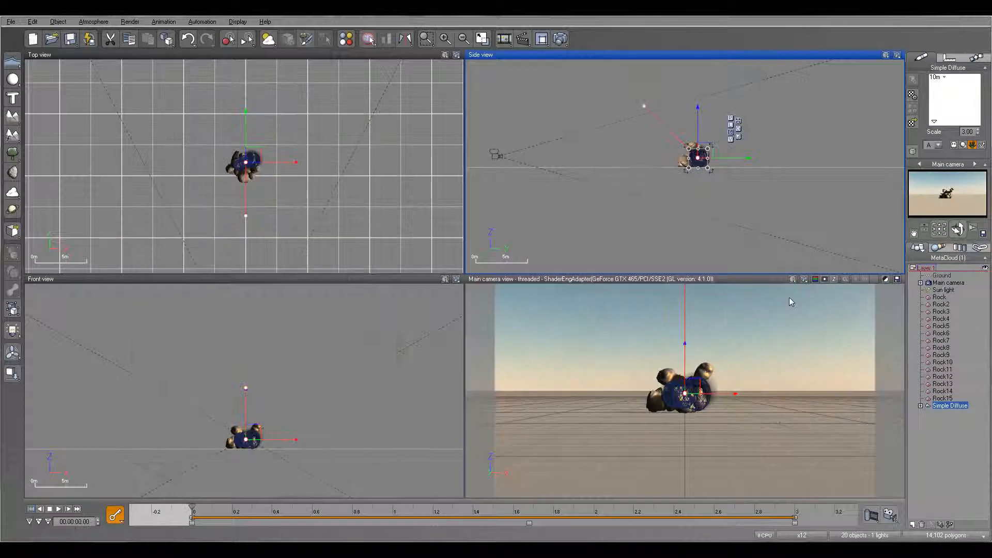
{"action": "left_click", "coordinate": [948, 283]}
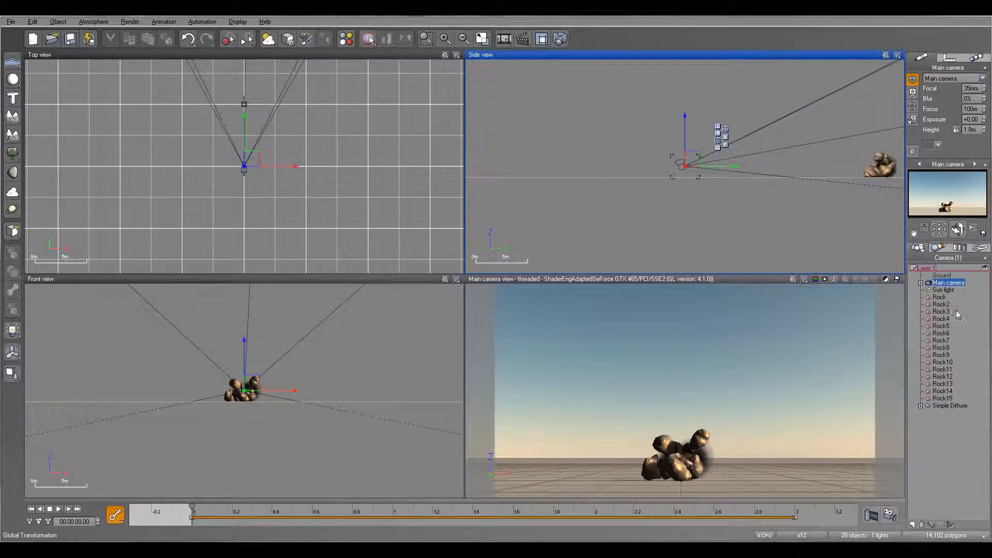
{"action": "left_click", "coordinate": [120, 520]}
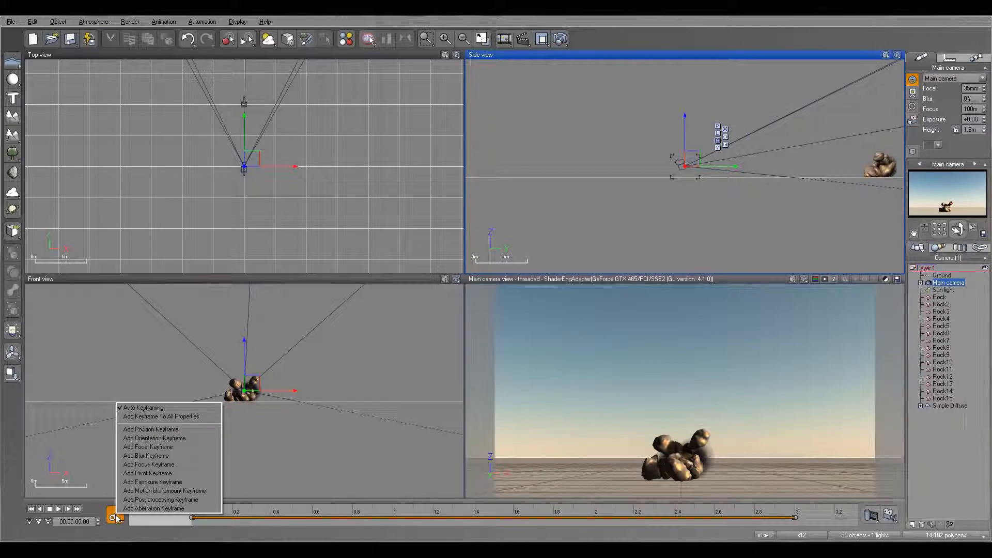
{"action": "left_click", "coordinate": [176, 416]}
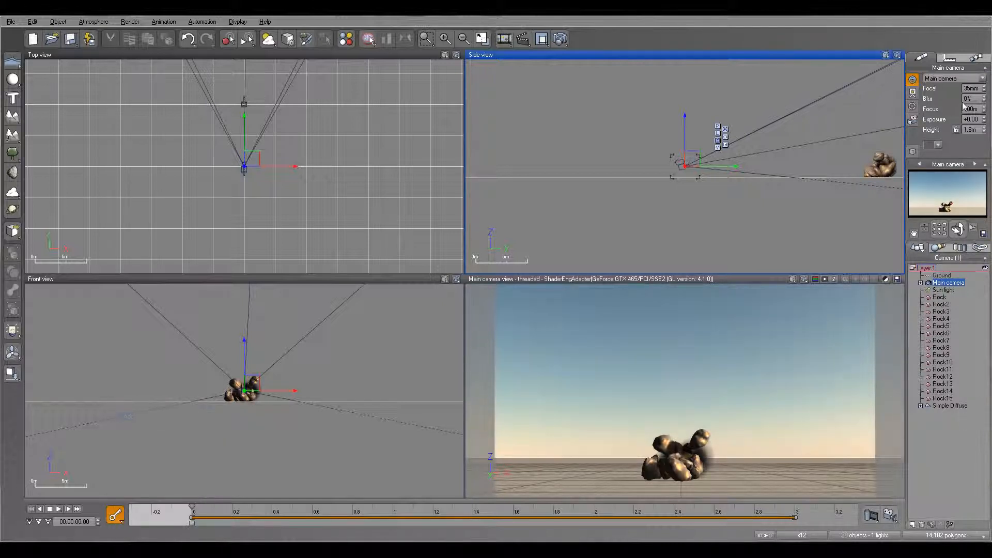
Enable Vibrate in the main camera's animation settings, set the overall vibration intensity to 20.00 and accept.
{"action": "left_click", "coordinate": [976, 58]}
{"action": "left_click", "coordinate": [912, 152]}
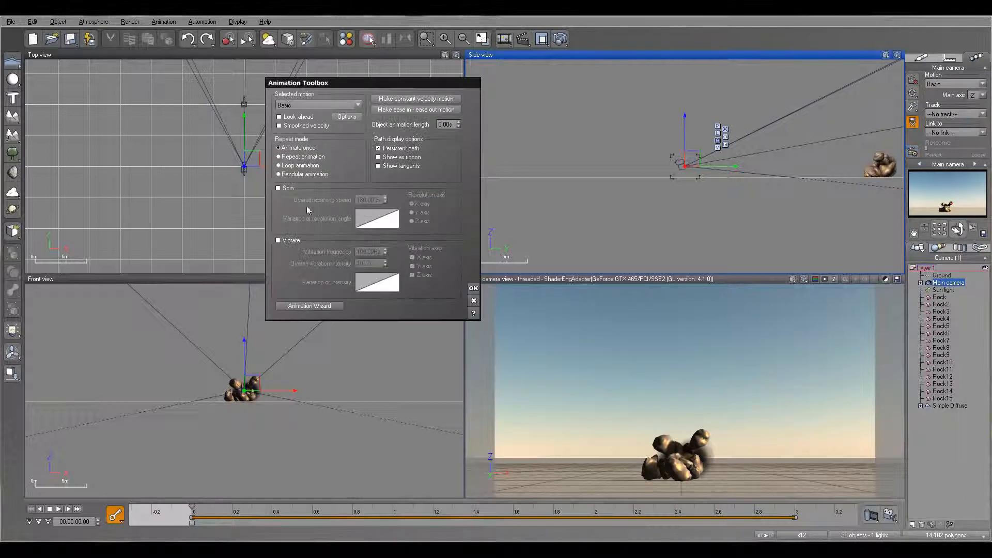
{"action": "left_click", "coordinate": [290, 240]}
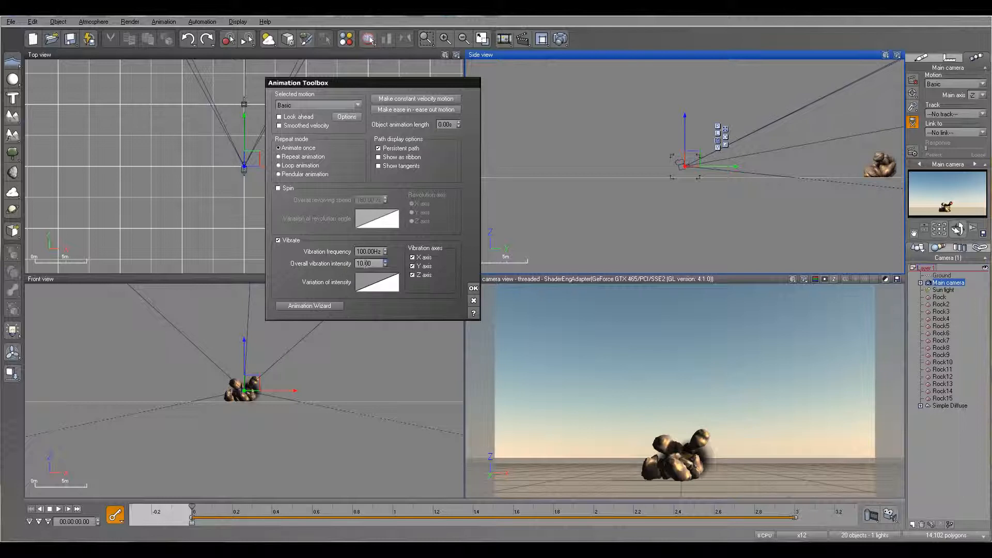
{"action": "double_click", "coordinate": [365, 264]}
{"action": "type", "text": "2,00"}
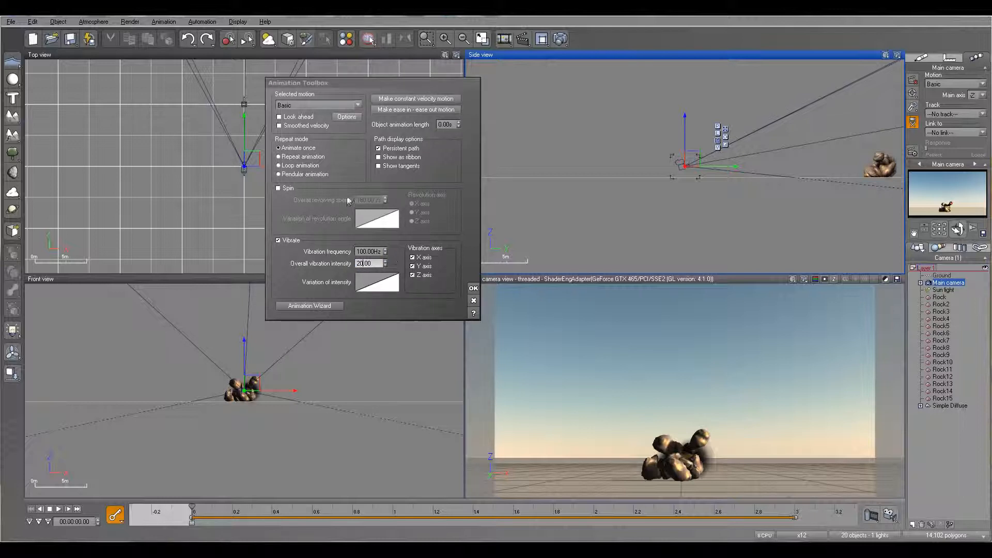
{"action": "left_click", "coordinate": [474, 288]}
Check the camera shake at 00:00:02.37, then play the animation from the start in the main camera view.
{"action": "left_click_drag", "start_coordinate": [192, 507], "coordinate": [666, 525]}
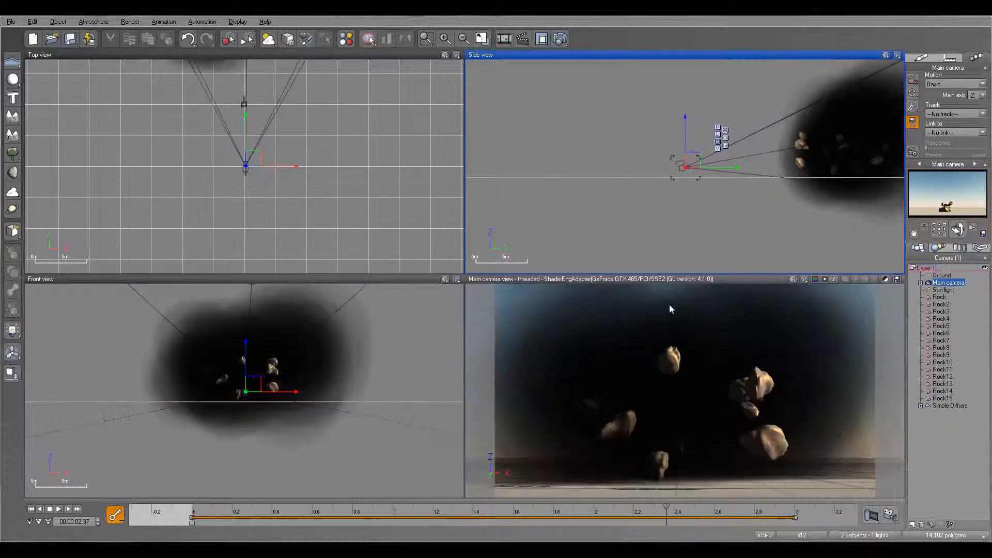
{"action": "left_click", "coordinate": [667, 289]}
{"action": "left_click", "coordinate": [31, 509]}
{"action": "left_click", "coordinate": [59, 509]}
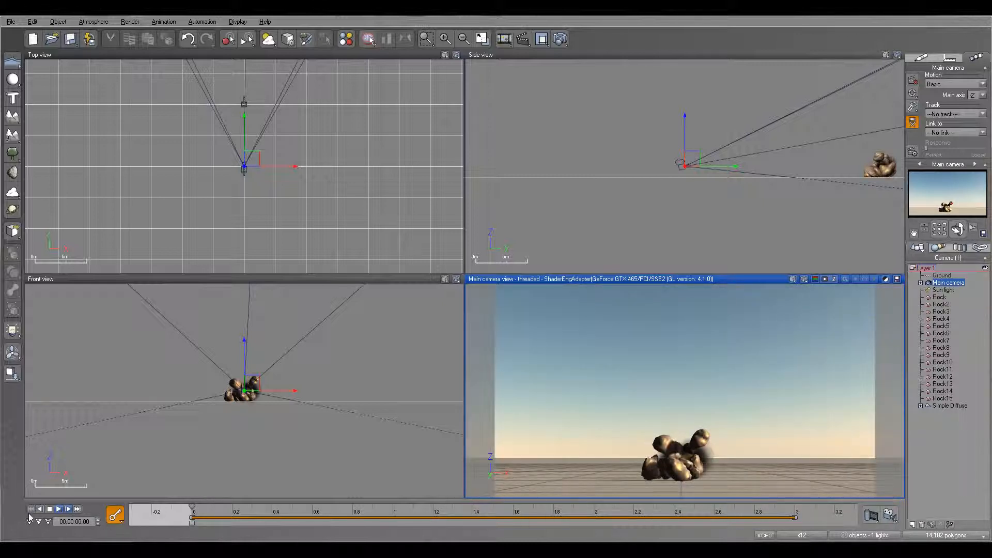
Expand the timeline with its curve editor, enlarge it, and inspect the main camera's Position Y curve.
{"action": "left_click", "coordinate": [48, 522]}
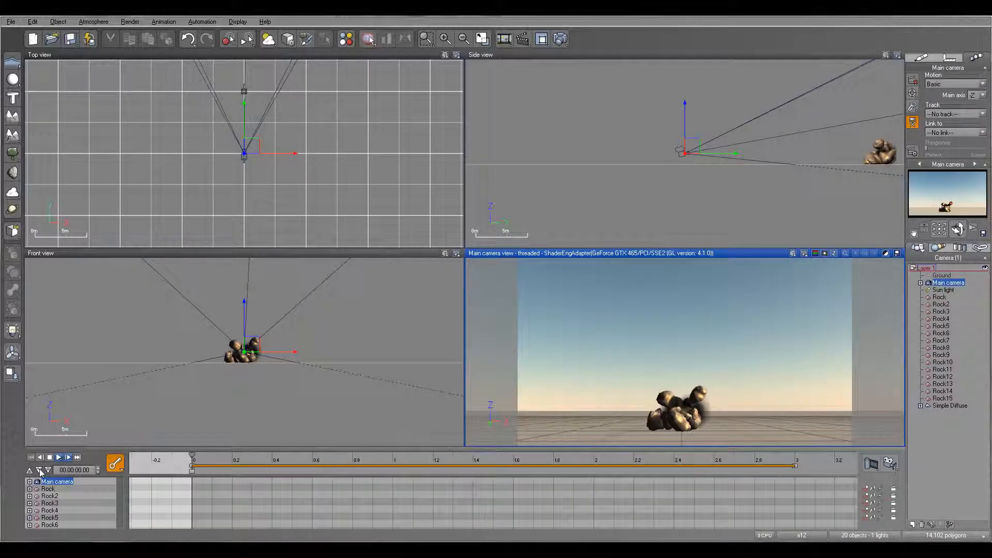
{"action": "left_click", "coordinate": [40, 470]}
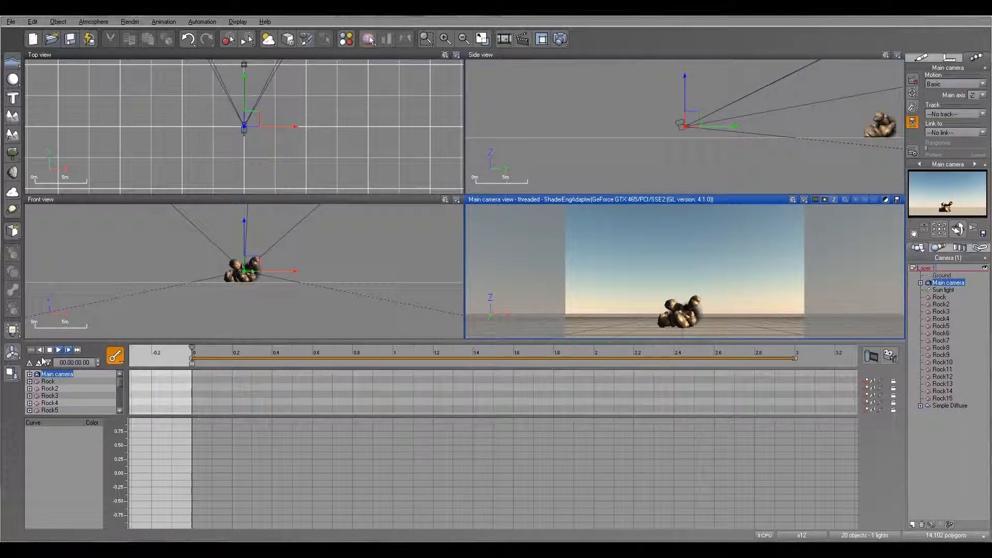
{"action": "left_click", "coordinate": [30, 374]}
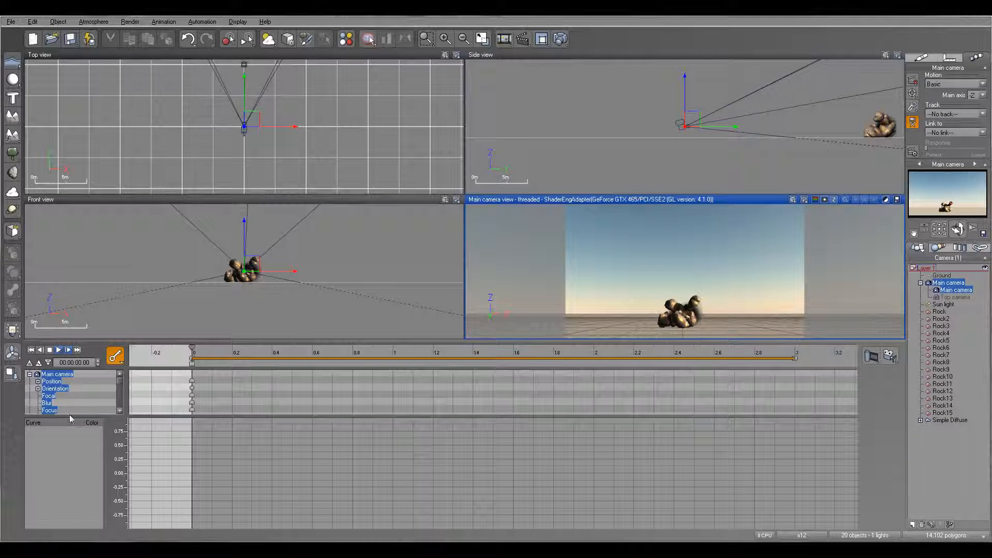
{"action": "left_click_drag", "start_coordinate": [280, 343], "coordinate": [293, 256]}
{"action": "left_click_drag", "start_coordinate": [86, 329], "coordinate": [73, 422]}
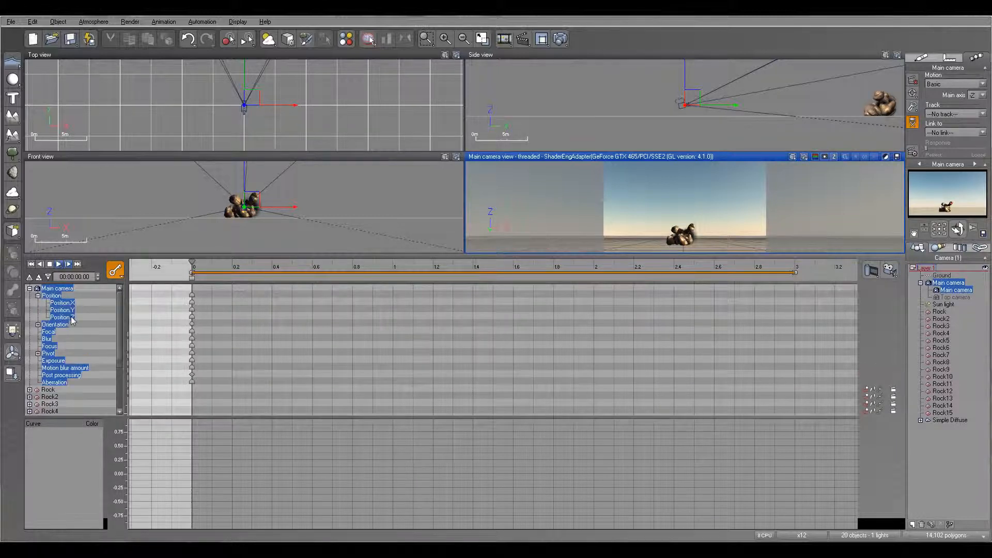
{"action": "left_click", "coordinate": [66, 306]}
{"action": "left_click", "coordinate": [62, 310]}
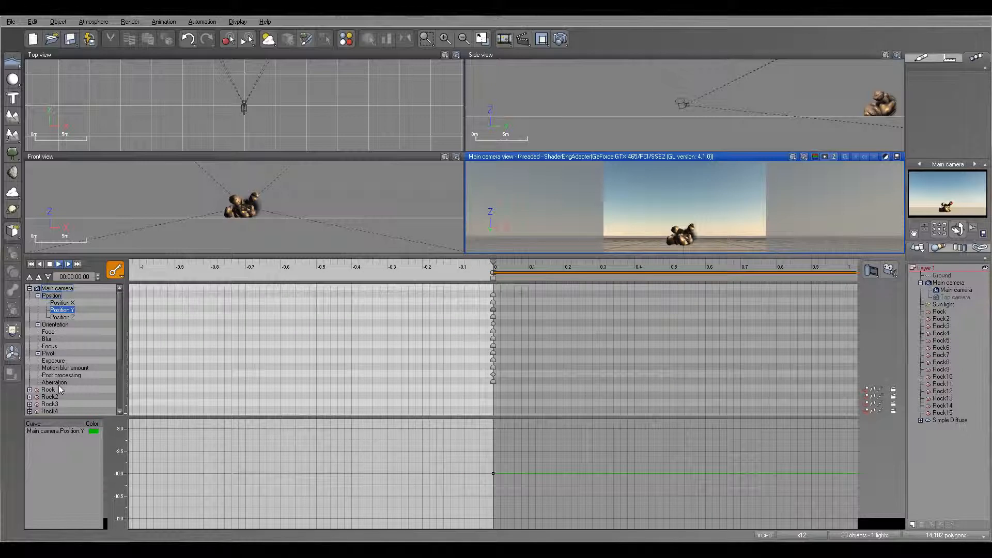
Examine the main camera's Orientation, Position and Motion blur amount tracks, declining the XYZ interpolation switch, then collapse the timeline.
{"action": "left_click", "coordinate": [37, 325]}
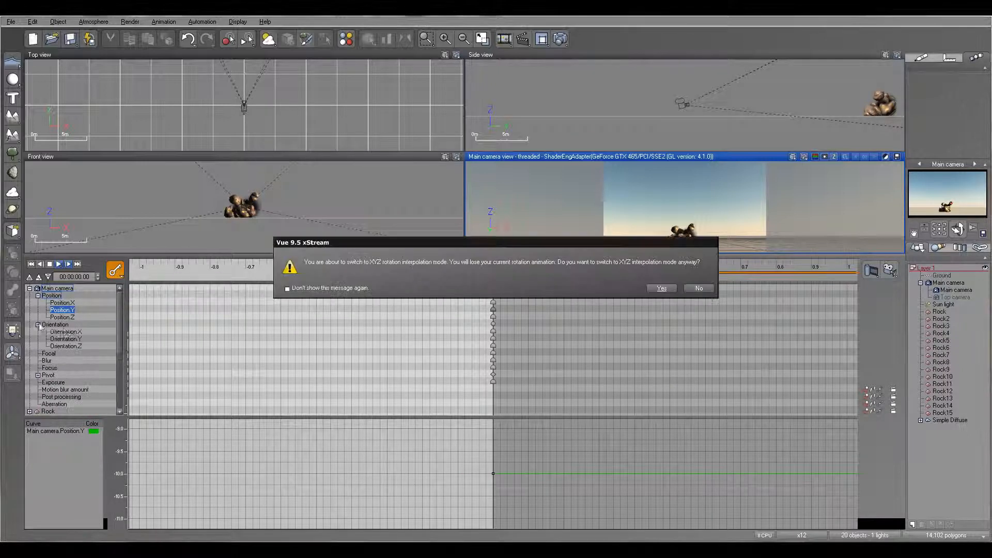
{"action": "left_click", "coordinate": [698, 288]}
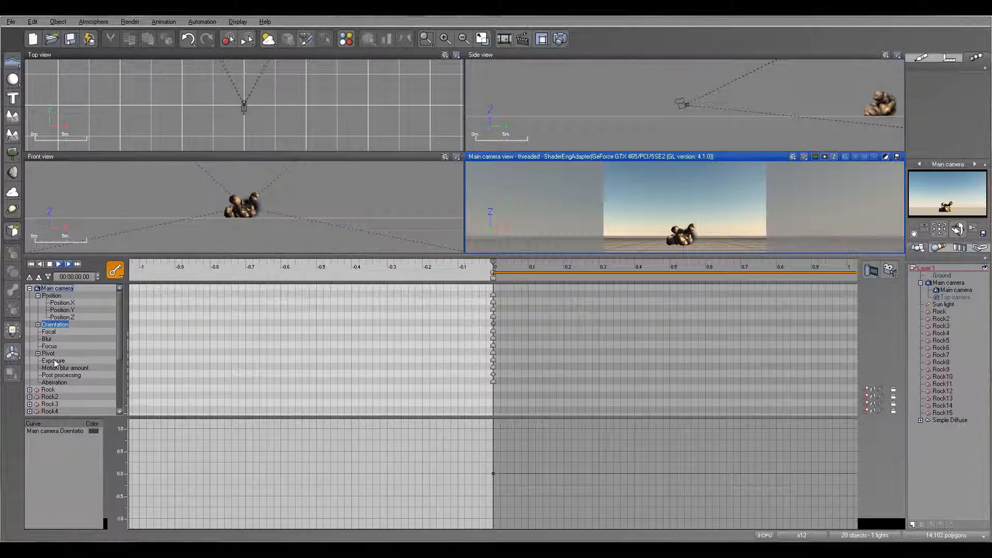
{"action": "left_click", "coordinate": [51, 296]}
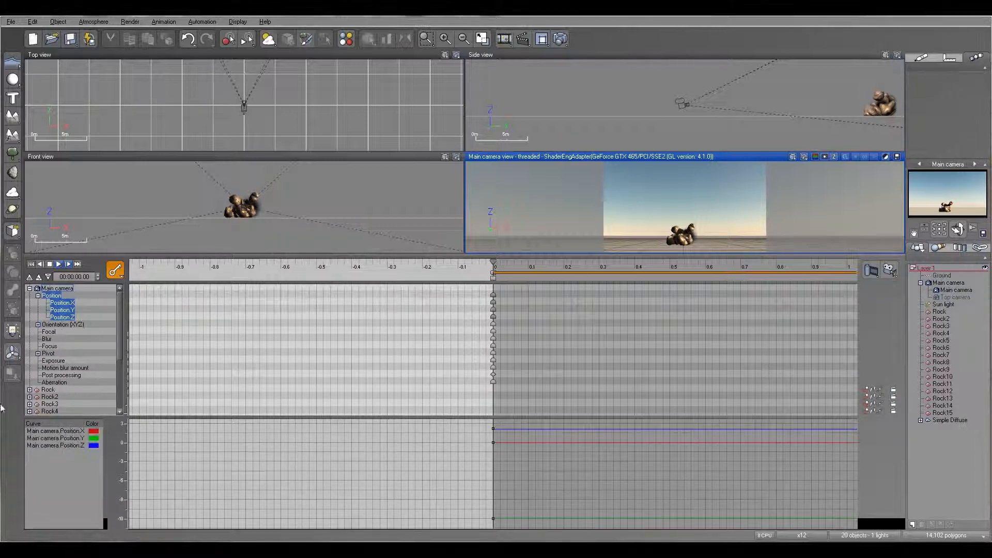
{"action": "left_click", "coordinate": [38, 296]}
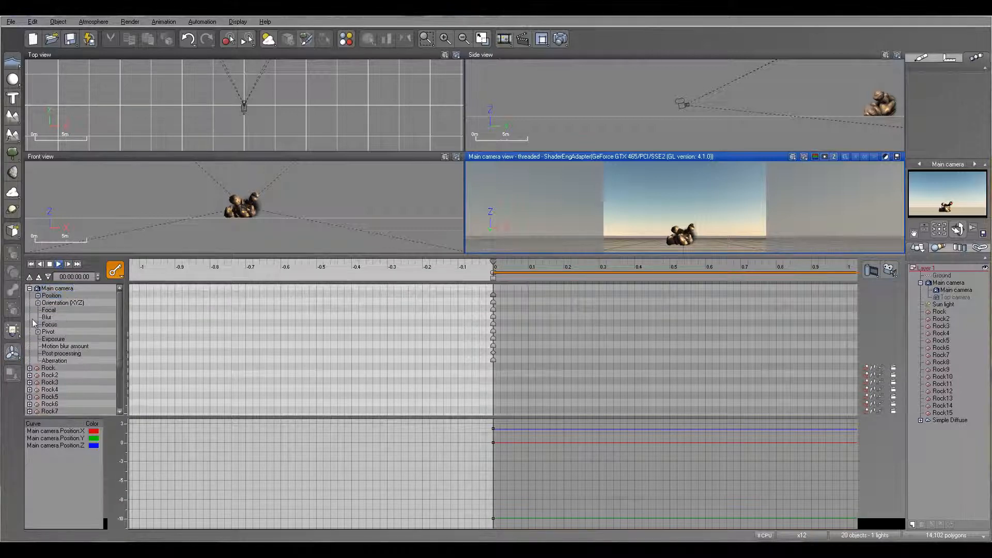
{"action": "left_click", "coordinate": [66, 347]}
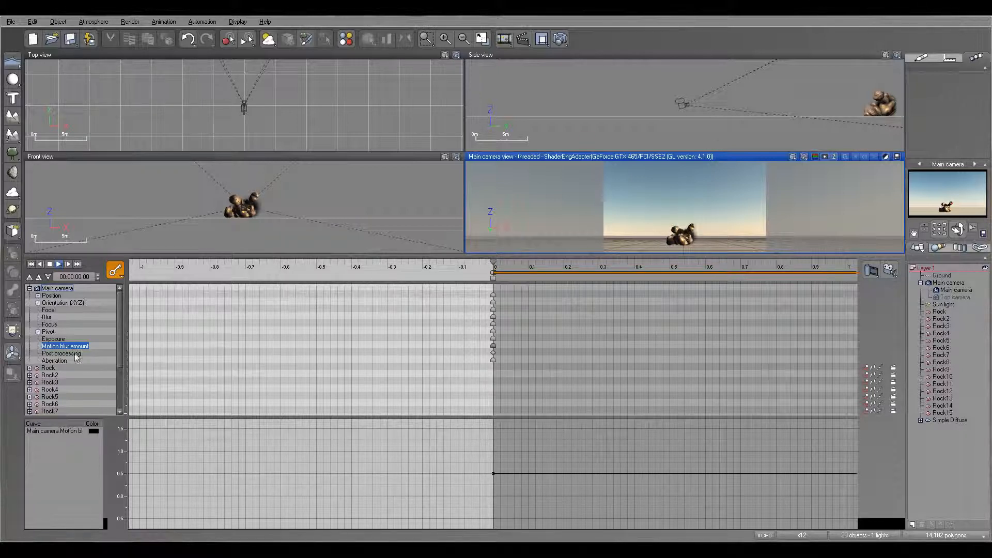
{"action": "left_click", "coordinate": [39, 277]}
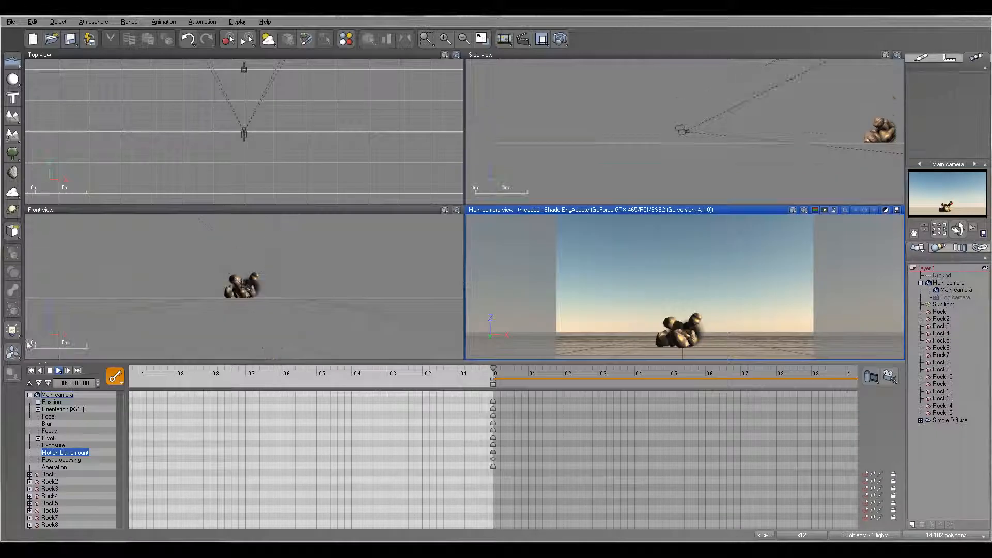
{"action": "left_click", "coordinate": [30, 384]}
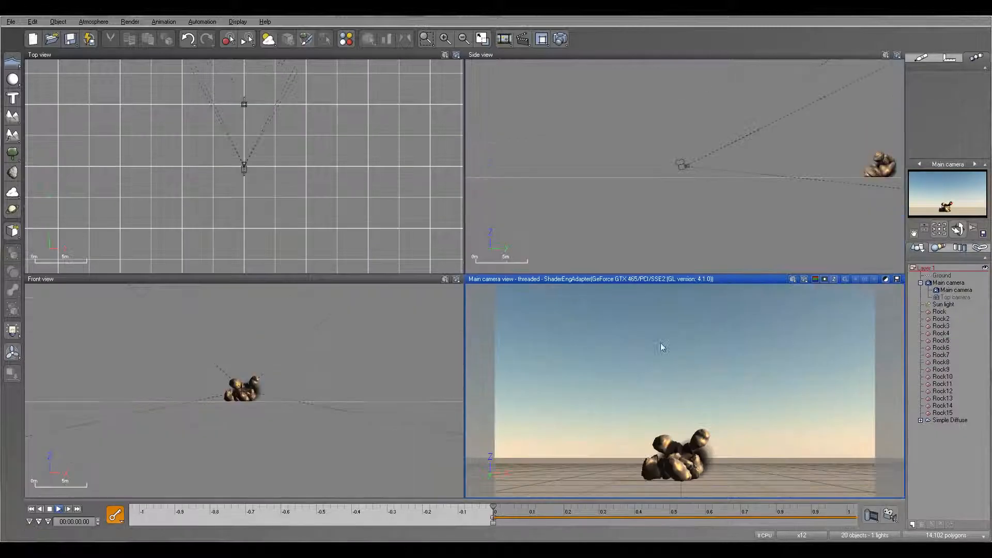
Rescale the timeline to show the whole three-second animation and play it back.
{"action": "left_click_drag", "start_coordinate": [621, 522], "coordinate": [269, 522]}
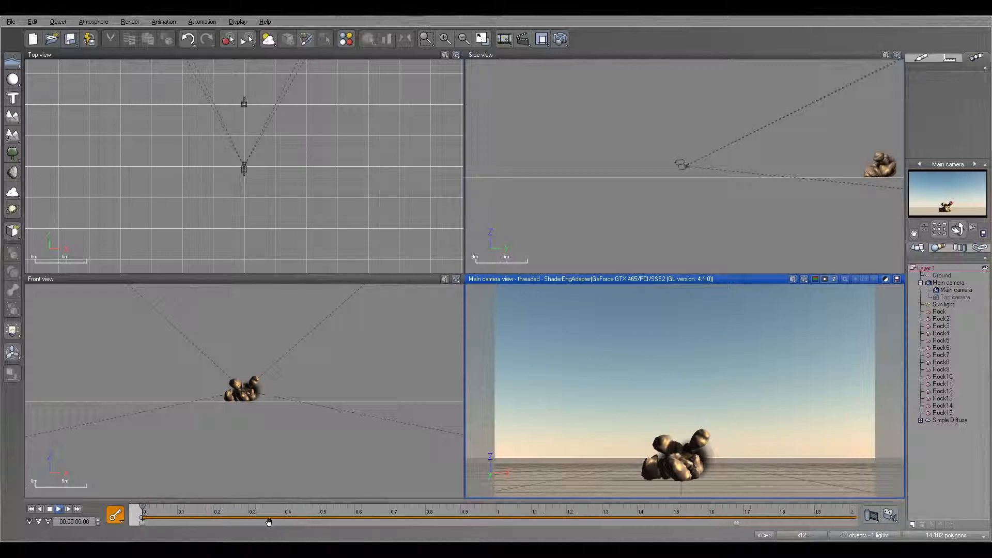
{"action": "left_click", "coordinate": [58, 509]}
{"action": "right_click_drag", "start_coordinate": [764, 515], "coordinate": [334, 515], "text": "ctrl"}
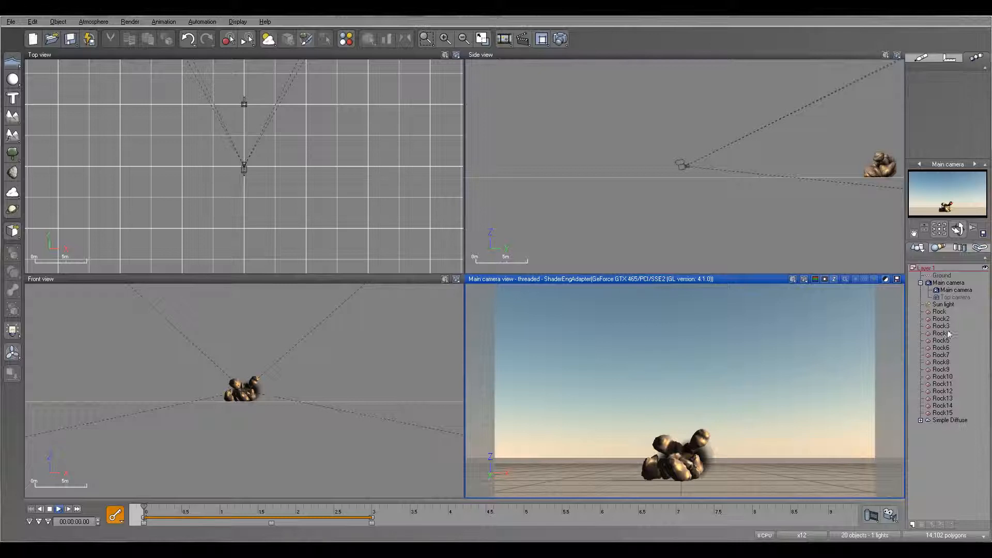
Select all 15 rocks, from Rock through Rock15.
{"action": "left_click", "coordinate": [940, 312]}
{"action": "left_click", "coordinate": [942, 413], "text": "shift"}
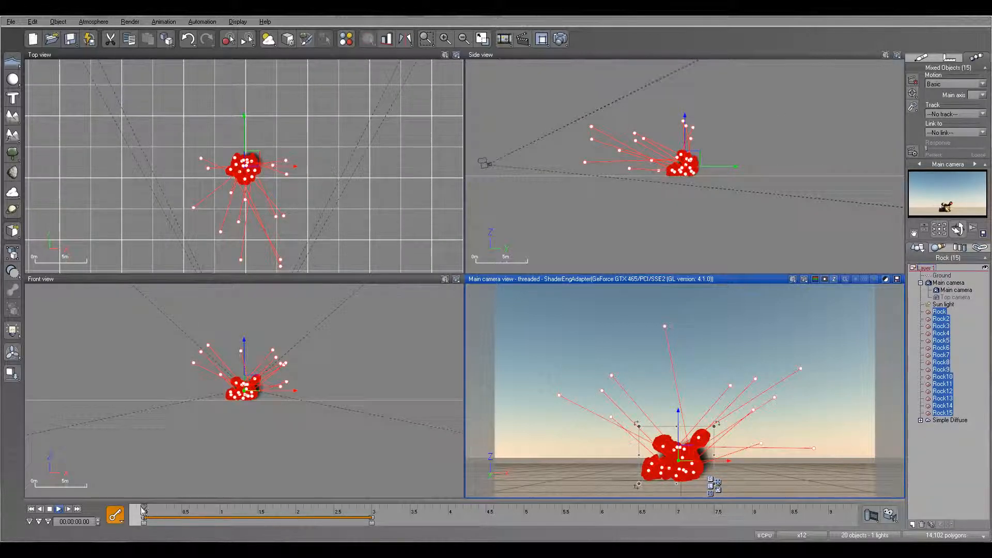
{"action": "left_click_drag", "start_coordinate": [144, 507], "coordinate": [499, 504]}
{"action": "left_click", "coordinate": [166, 39]}
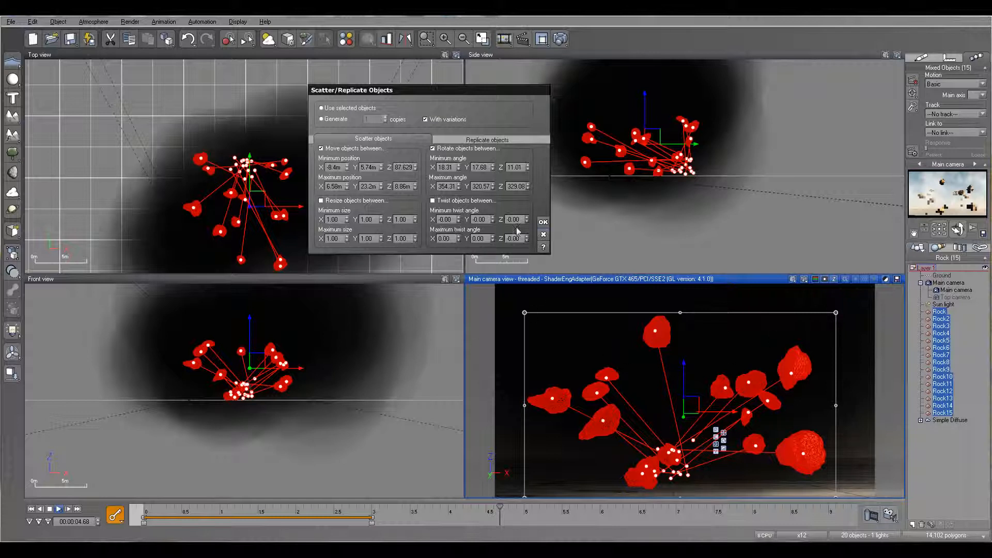
{"action": "left_click", "coordinate": [543, 234]}
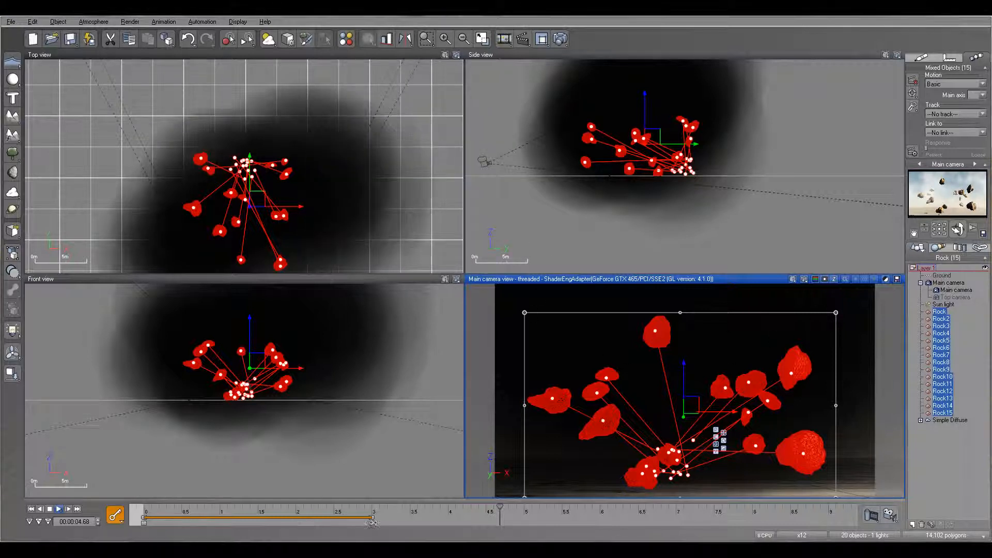
At 00:00:04.05, scatter the selected rocks to randomized positions and rotation angles.
{"action": "left_click_drag", "start_coordinate": [499, 508], "coordinate": [451, 509]}
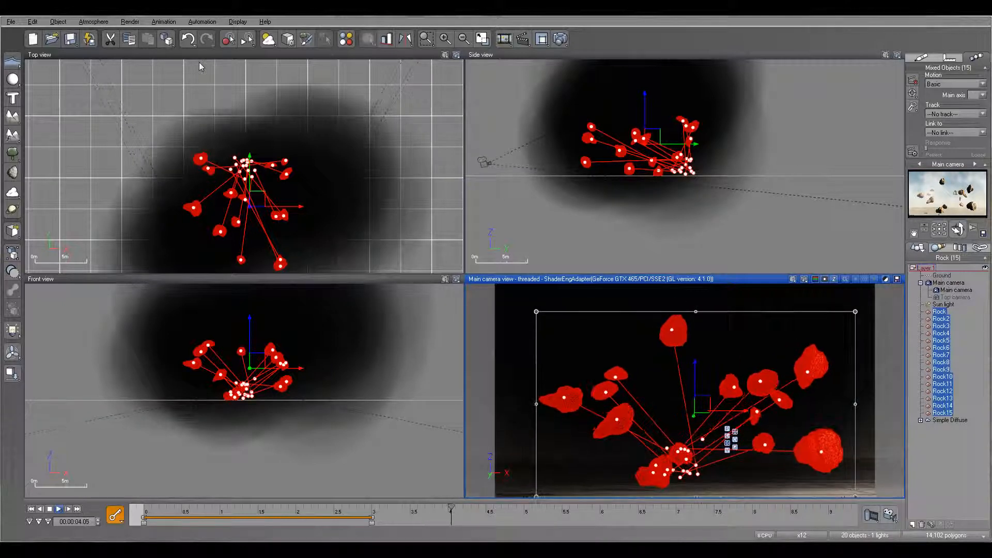
{"action": "left_click", "coordinate": [166, 39]}
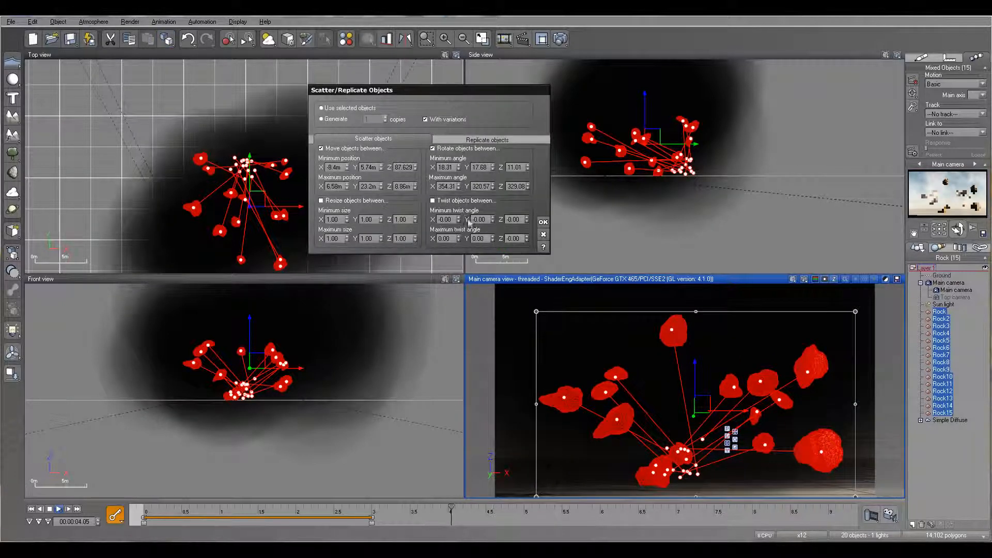
{"action": "left_click", "coordinate": [543, 222]}
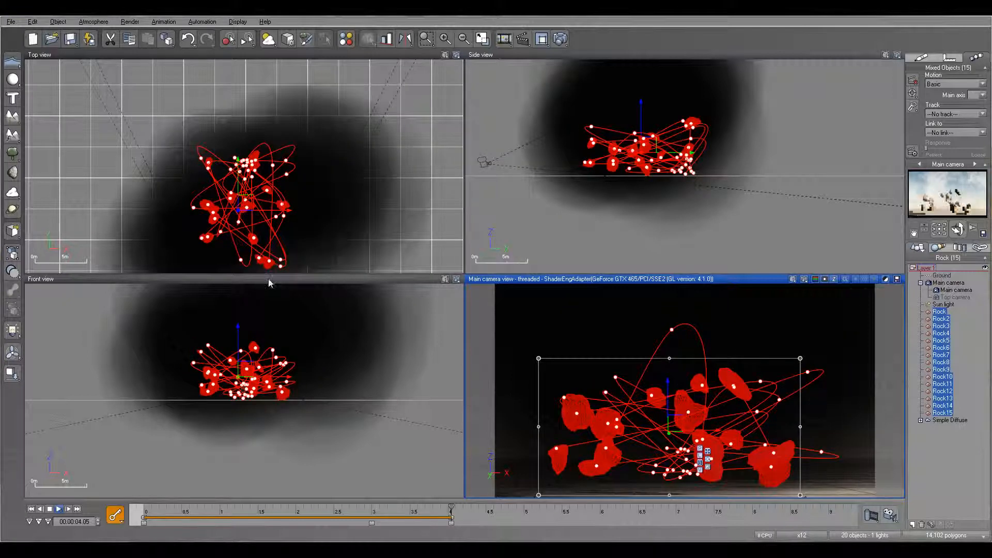
At 00:00:05.01, scatter the rocks again with one generated copy of each, including variations.
{"action": "left_click_drag", "start_coordinate": [451, 507], "coordinate": [525, 506]}
{"action": "left_click", "coordinate": [166, 39]}
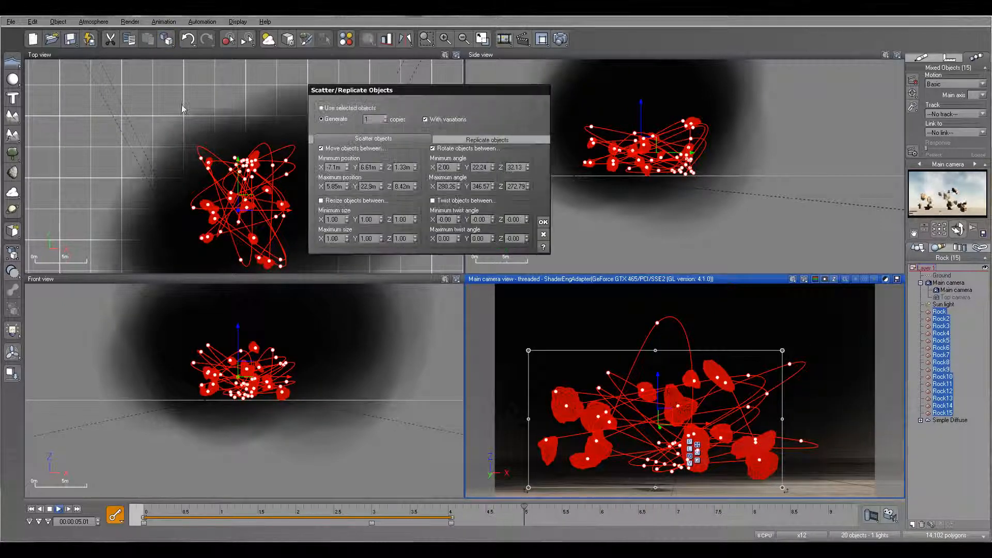
{"action": "left_click", "coordinate": [543, 222]}
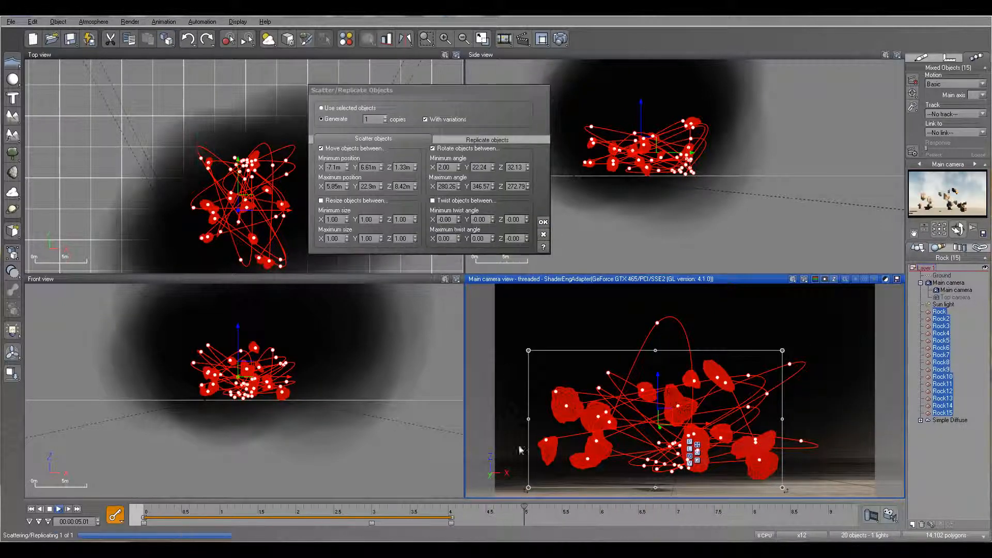
Examine the scattered rocks and Rock15's motion path at 00:00:03.33, then select the main camera and return to the animation's start.
{"action": "left_click_drag", "start_coordinate": [524, 508], "coordinate": [396, 509]}
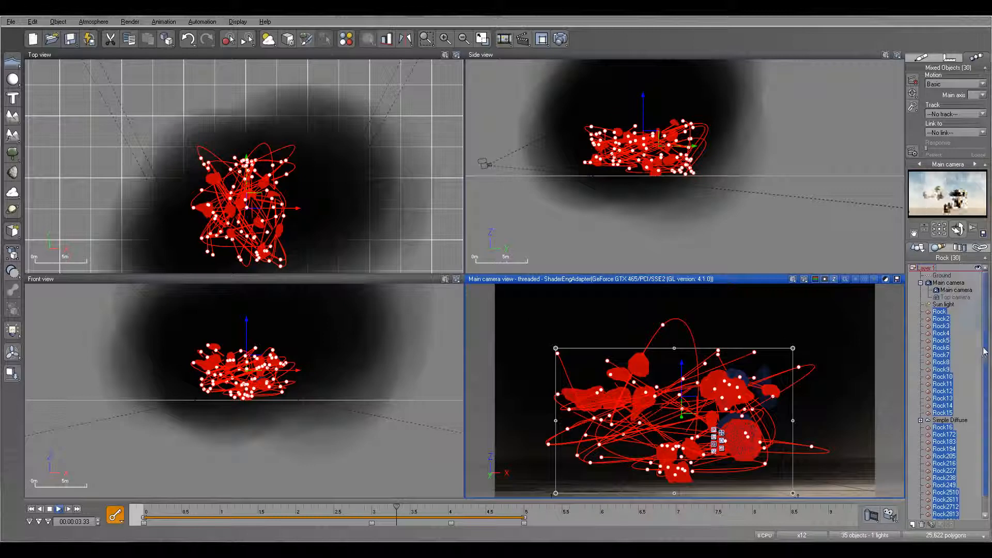
{"action": "left_click", "coordinate": [920, 420]}
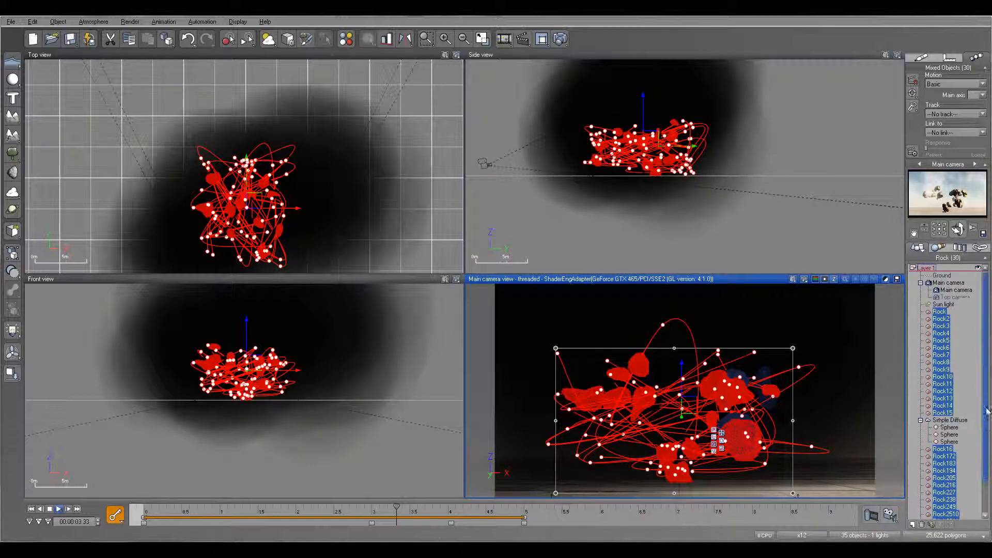
{"action": "scroll", "coordinate": [949, 460], "scroll_direction": "down", "scroll_amount": 2}
{"action": "left_click", "coordinate": [942, 374]}
{"action": "scroll", "coordinate": [949, 310], "scroll_direction": "up", "scroll_amount": 2}
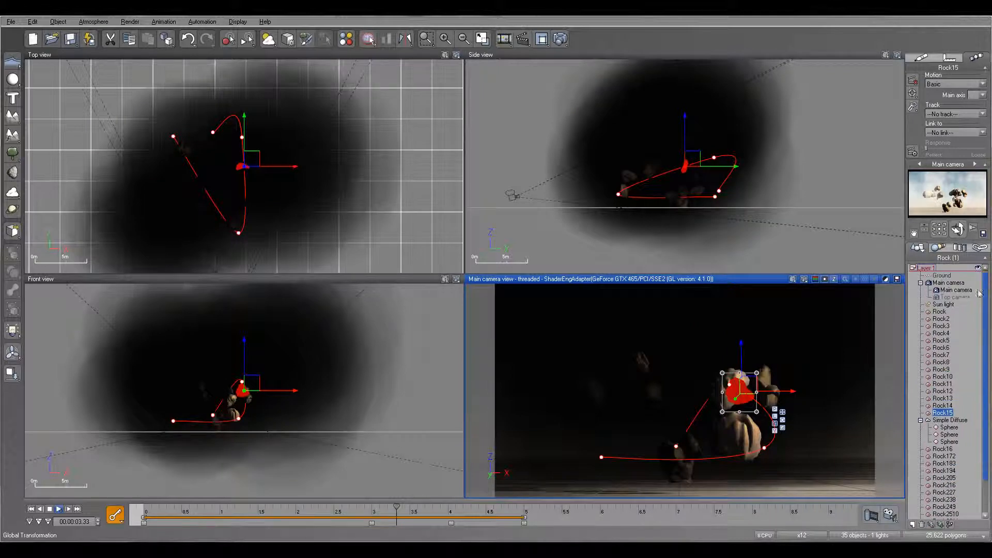
{"action": "left_click", "coordinate": [951, 290]}
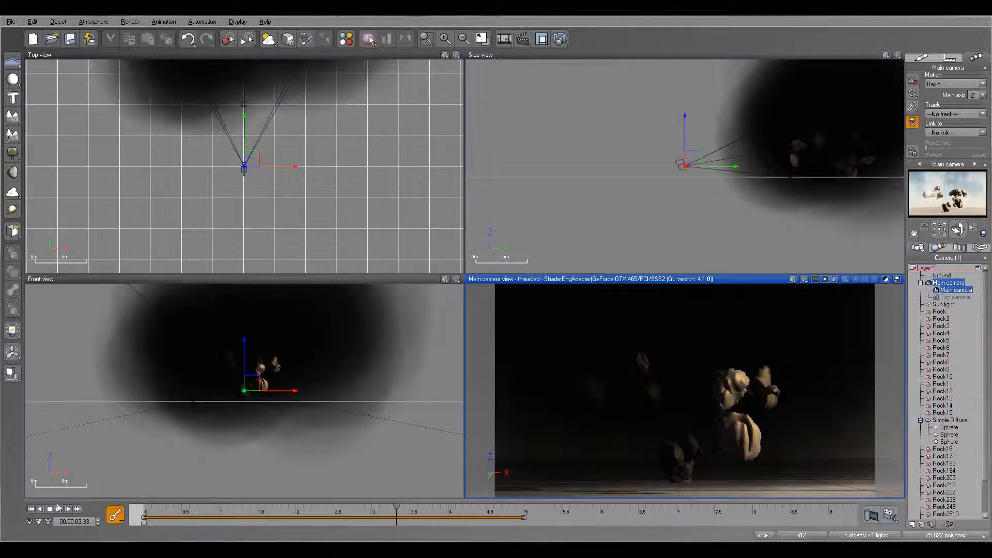
{"action": "left_click", "coordinate": [31, 509]}
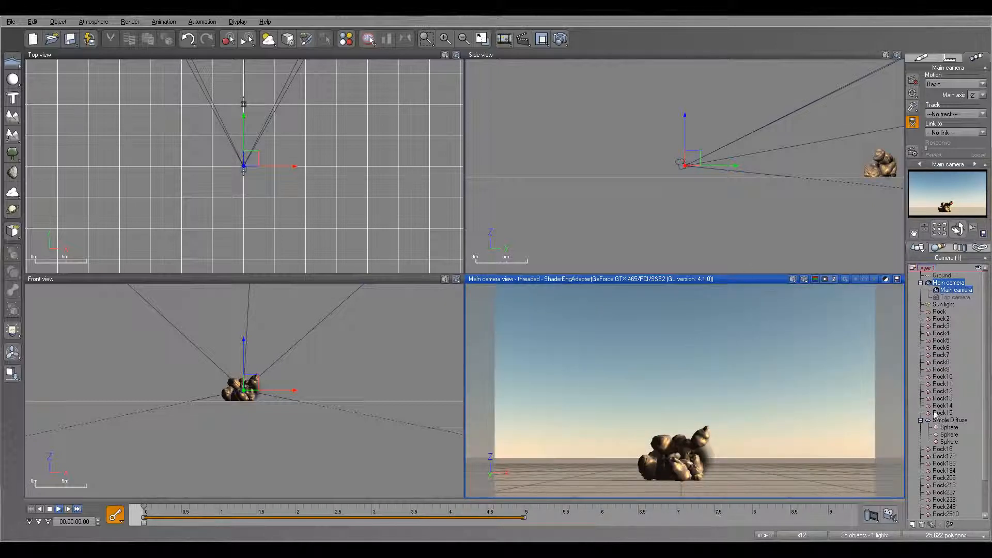
Collapse the Simple Diffuse group and delete the generated rock copies, Rock16 through Rock3015.
{"action": "left_click", "coordinate": [920, 420]}
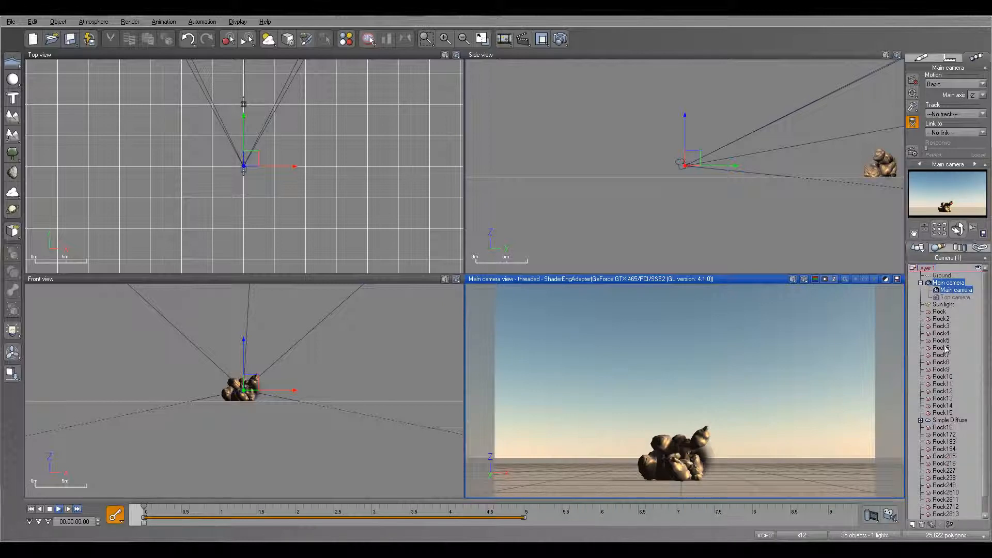
{"action": "left_click", "coordinate": [943, 427]}
{"action": "scroll", "coordinate": [951, 496], "scroll_direction": "down", "scroll_amount": 1}
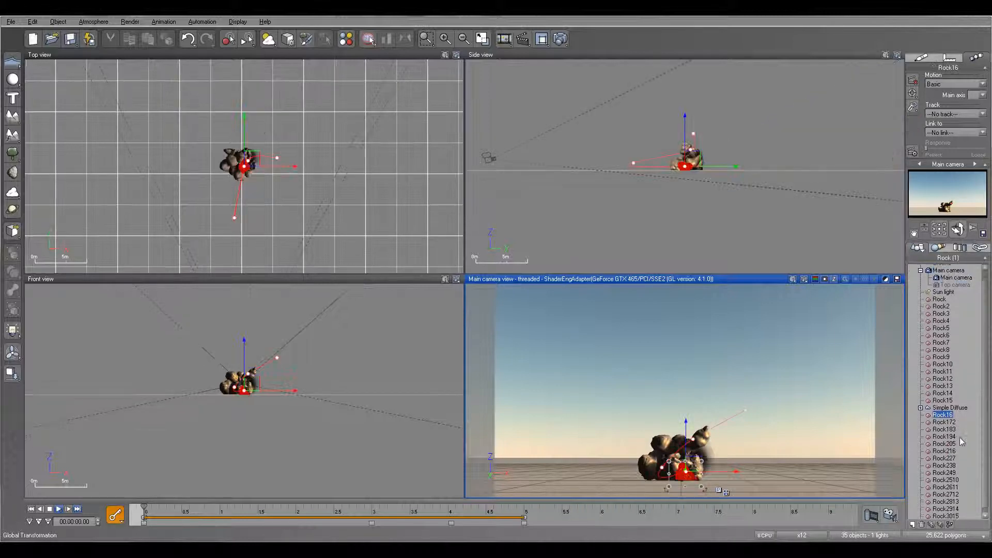
{"action": "left_click", "coordinate": [952, 515], "text": "shift"}
{"action": "key", "text": "Delete"}
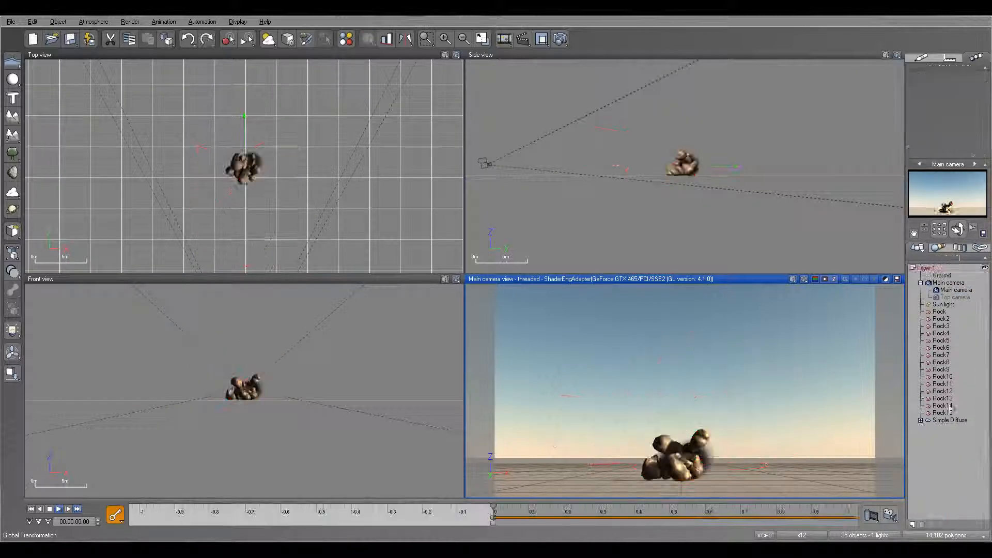
Rescale the timeline to cover a longer span and reframe the side view with more space above the rocks.
{"action": "left_click_drag", "start_coordinate": [737, 520], "coordinate": [438, 519]}
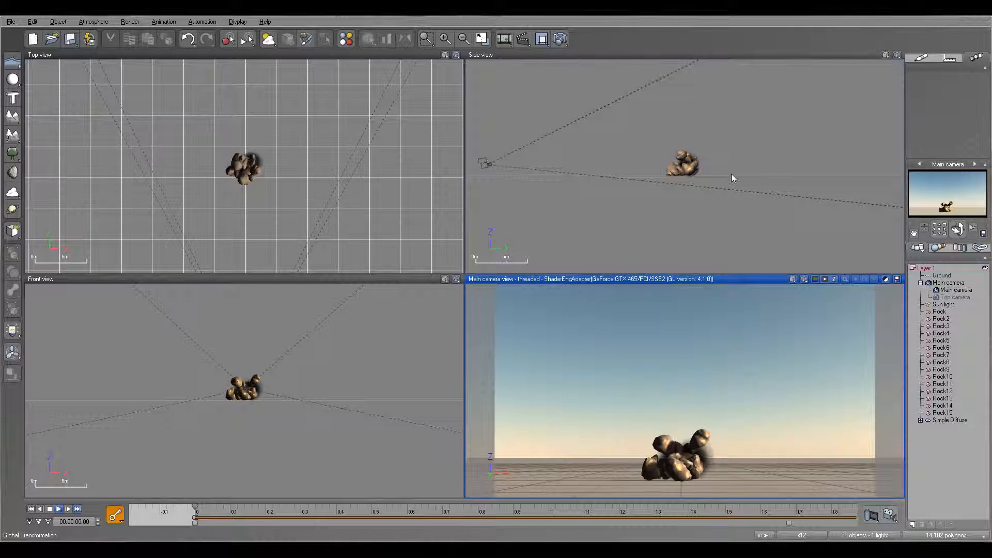
{"action": "right_click_drag", "start_coordinate": [733, 121], "coordinate": [714, 170]}
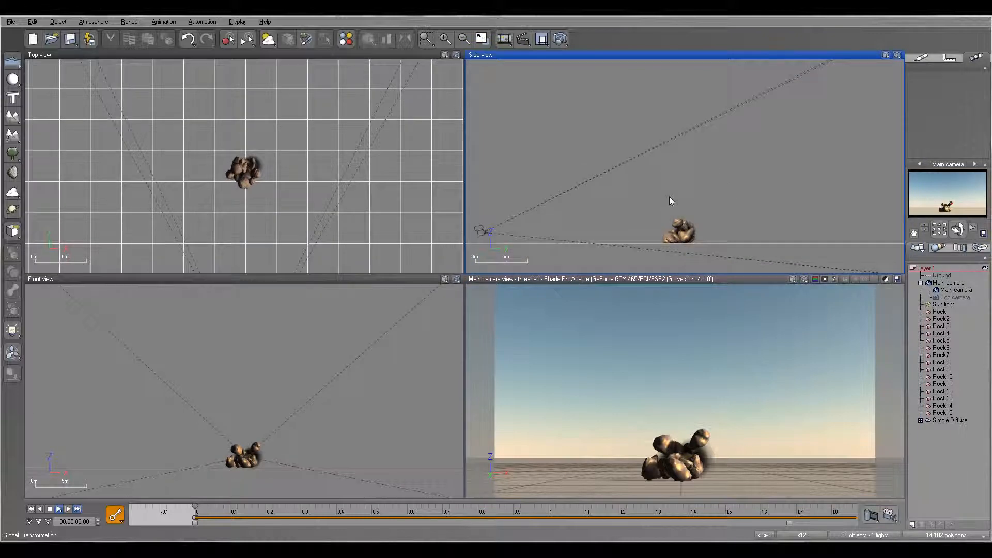